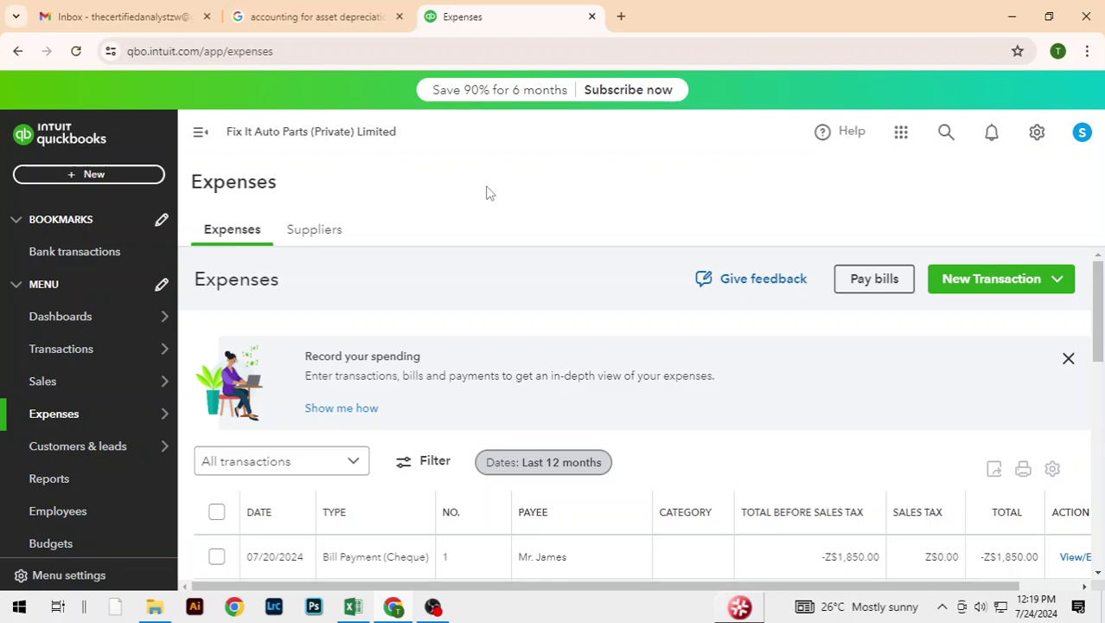
- Start a new supplier record and enter Felix Motors (Pty) Ltd, copied from cell A16 of the Excel Assets sheet, as display and company name
click(304, 232)
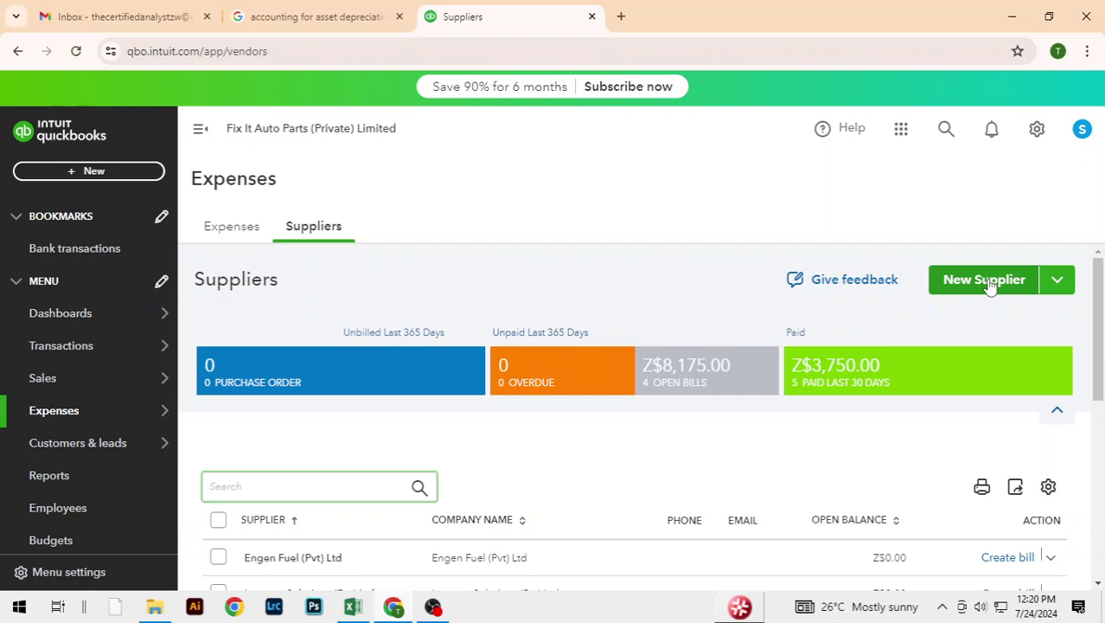
click(986, 280)
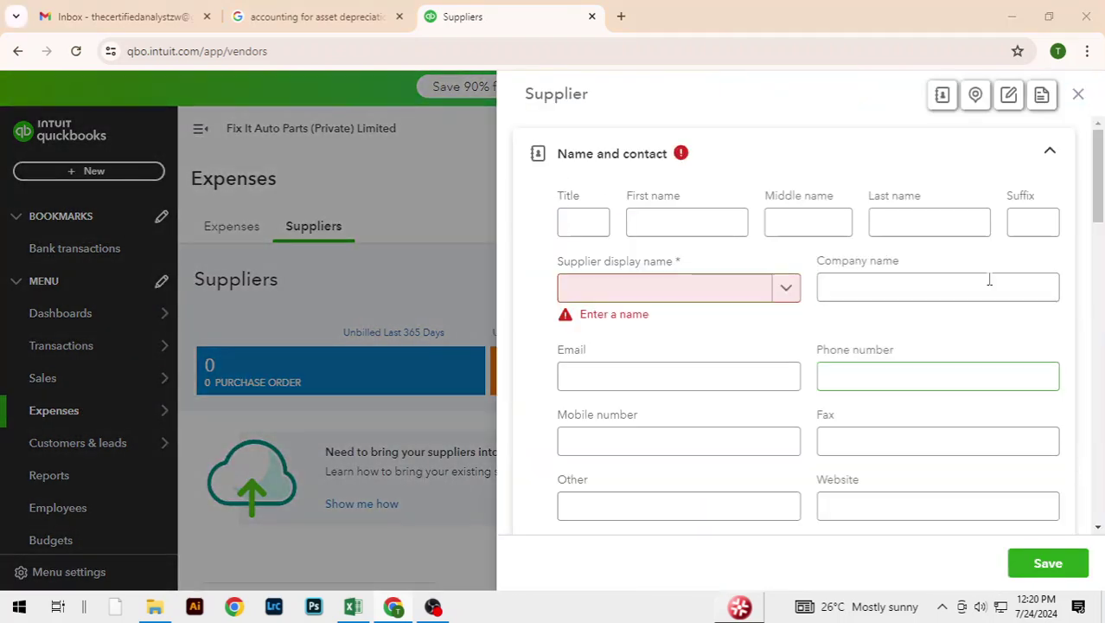
key(alt+Tab)
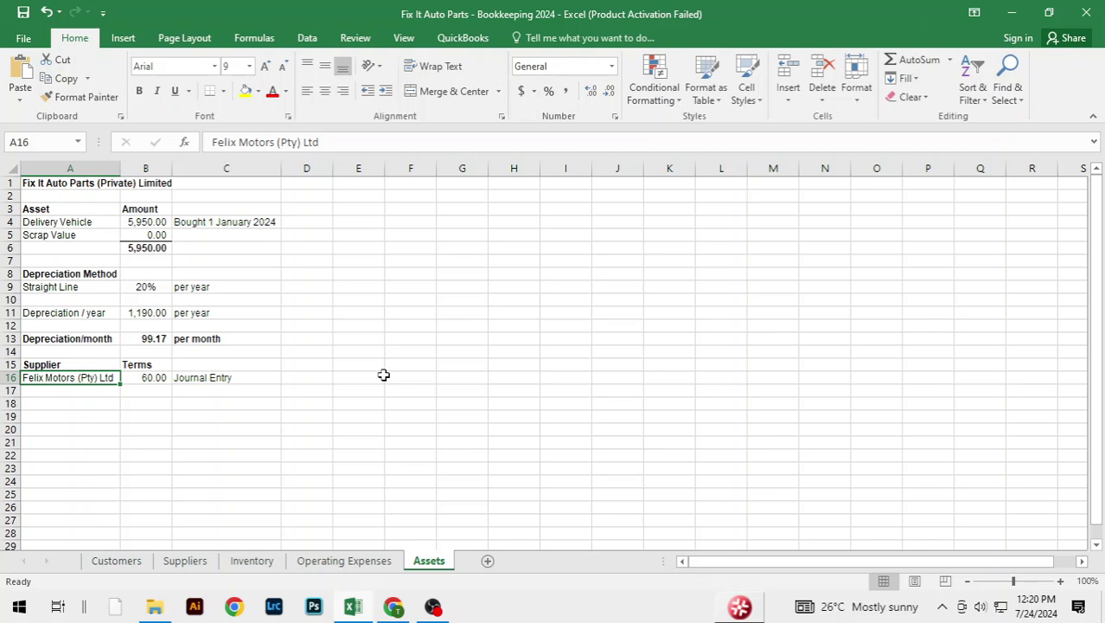
key(ctrl+c)
key(alt+Tab)
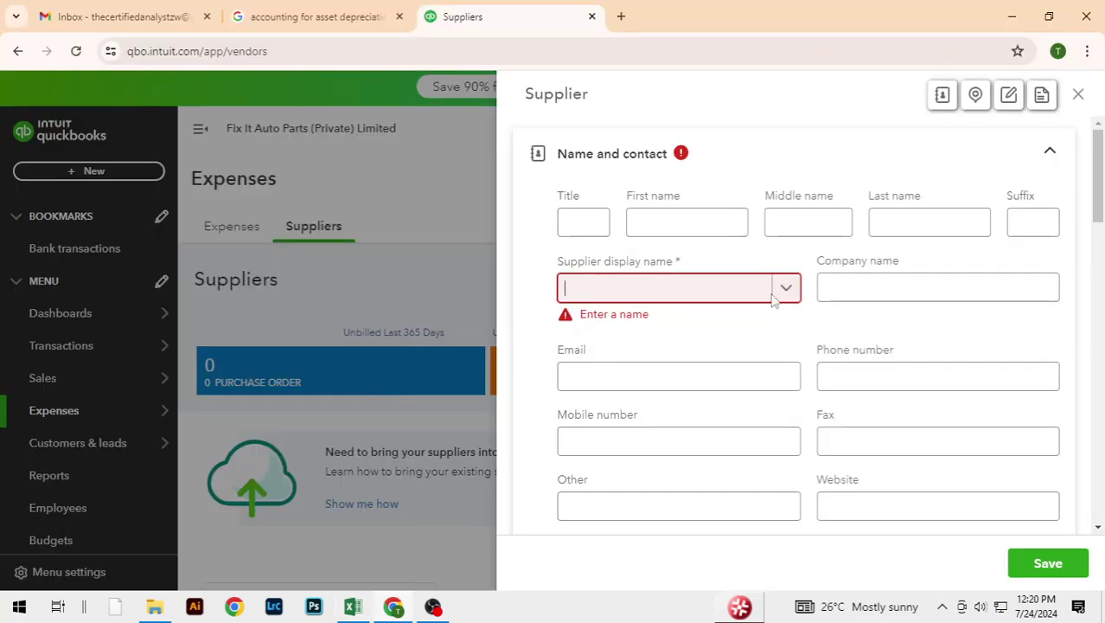
key(ctrl+v)
click(836, 284)
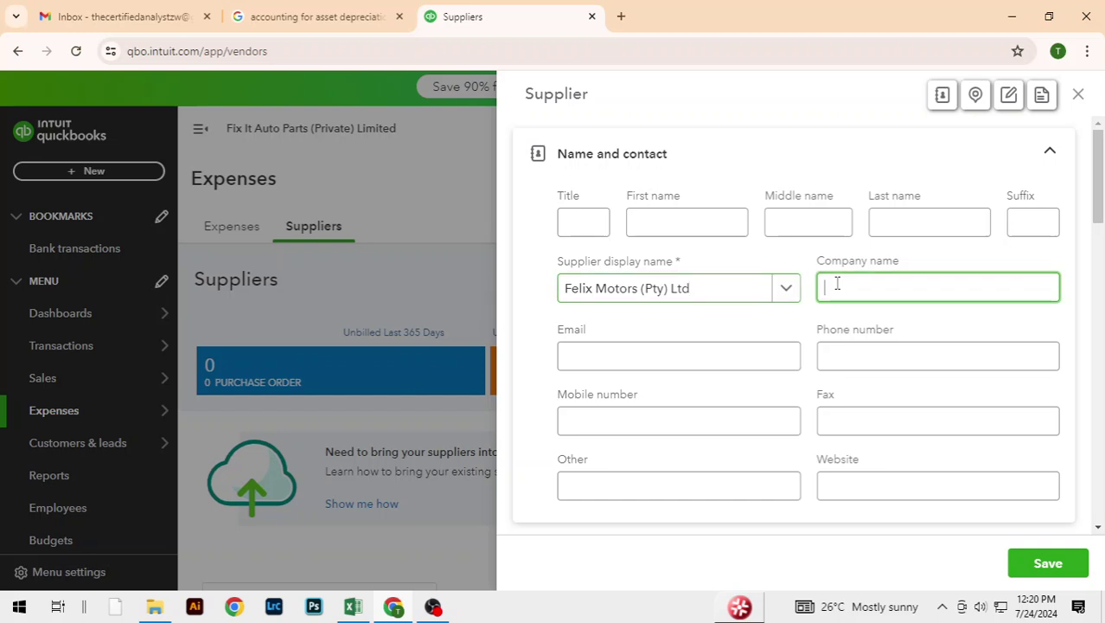
key(ctrl+v)
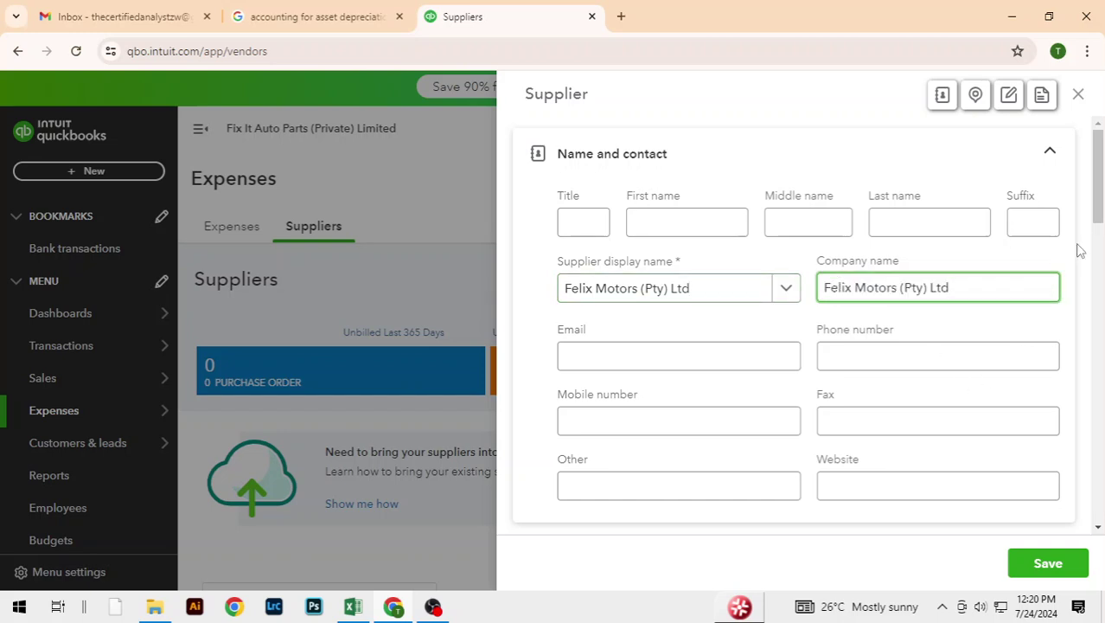
- Set the new supplier's payment terms to Net 60 and save the supplier record
scroll(1095, 260, down, 2)
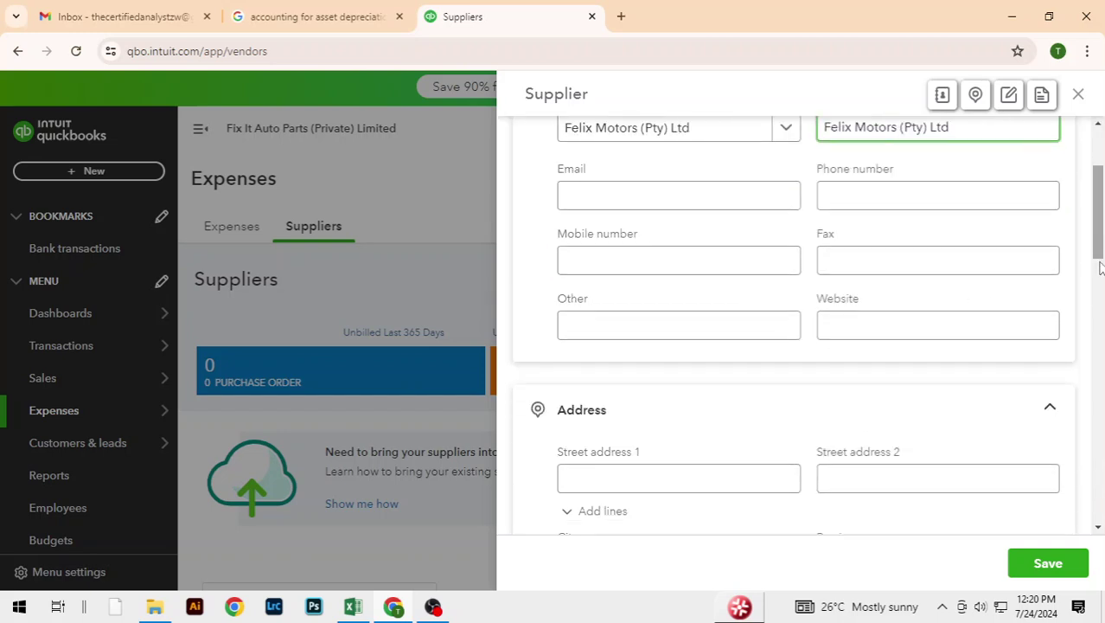
drag(1097, 251, 1071, 457)
scroll(1072, 456, down, 3)
click(748, 420)
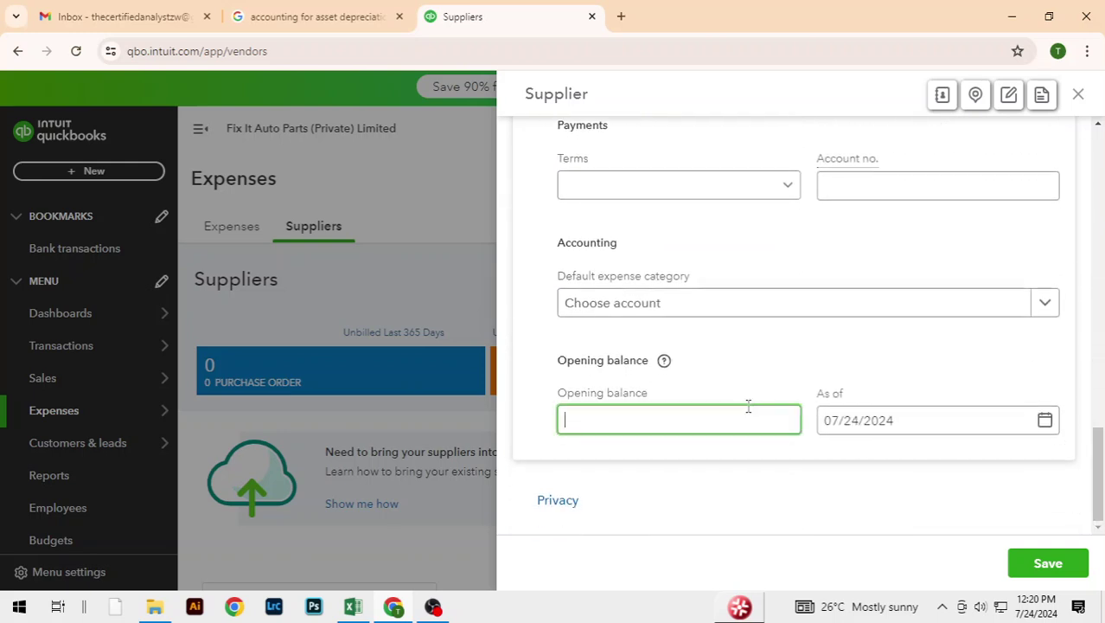
click(791, 185)
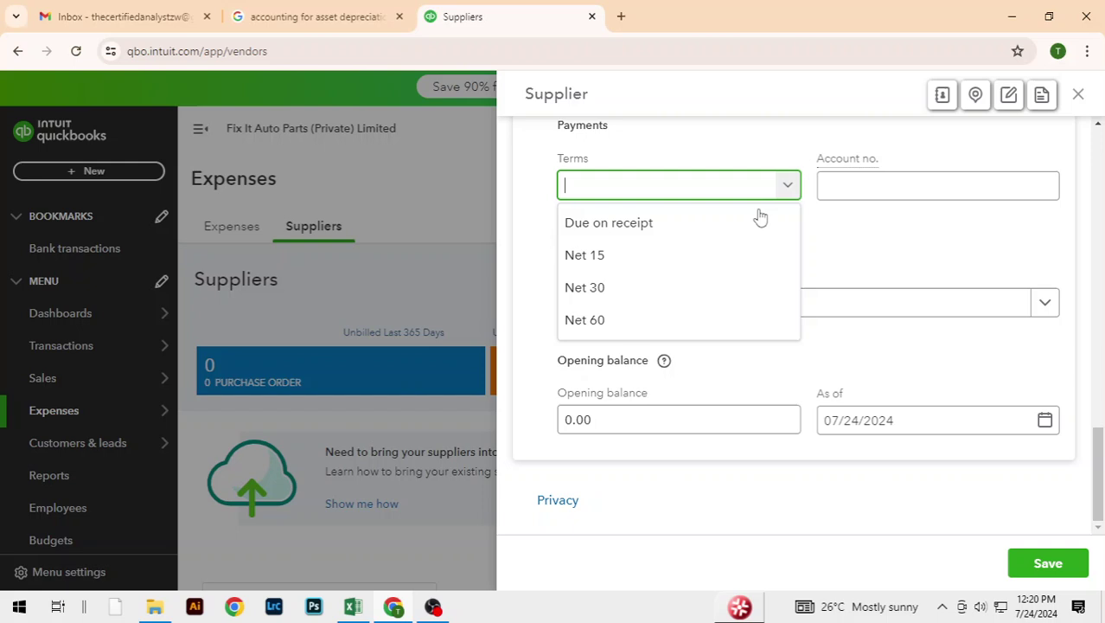
click(586, 320)
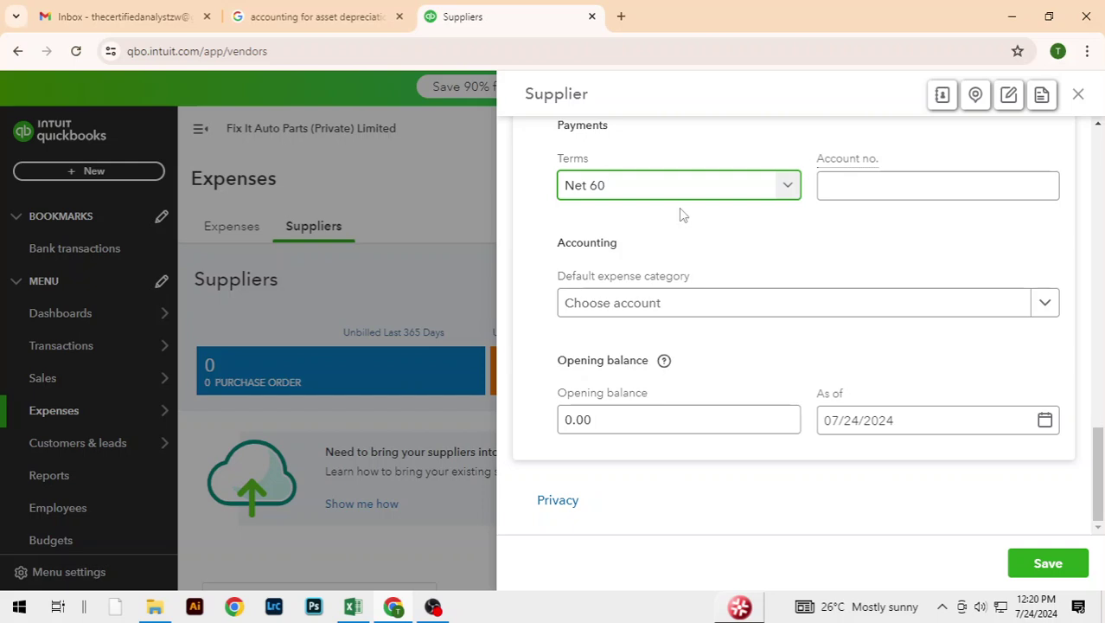
click(886, 232)
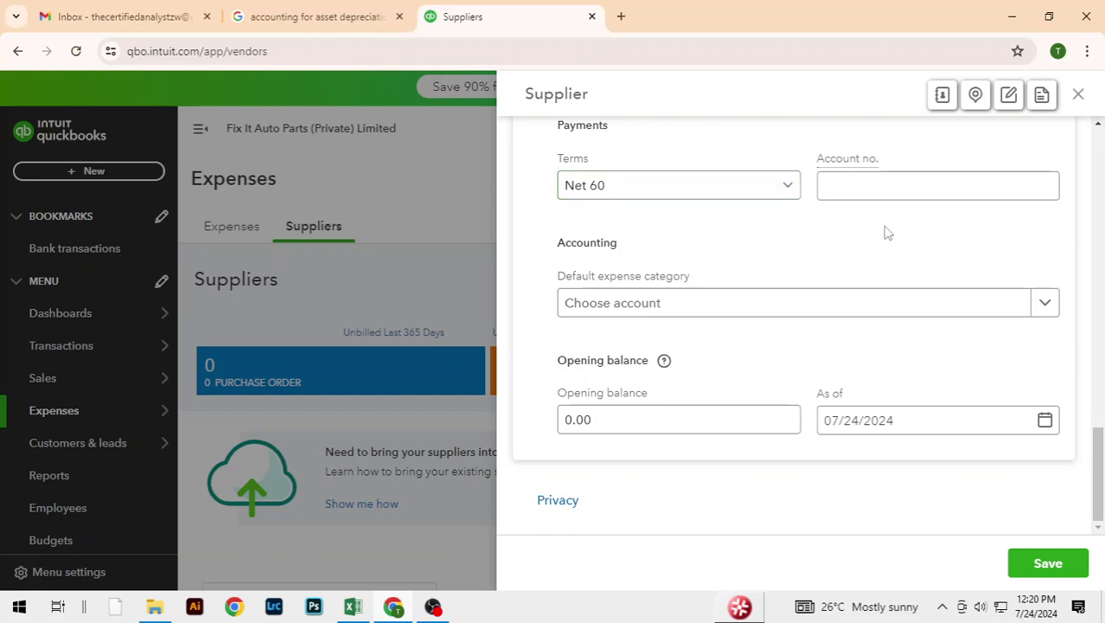
click(1056, 569)
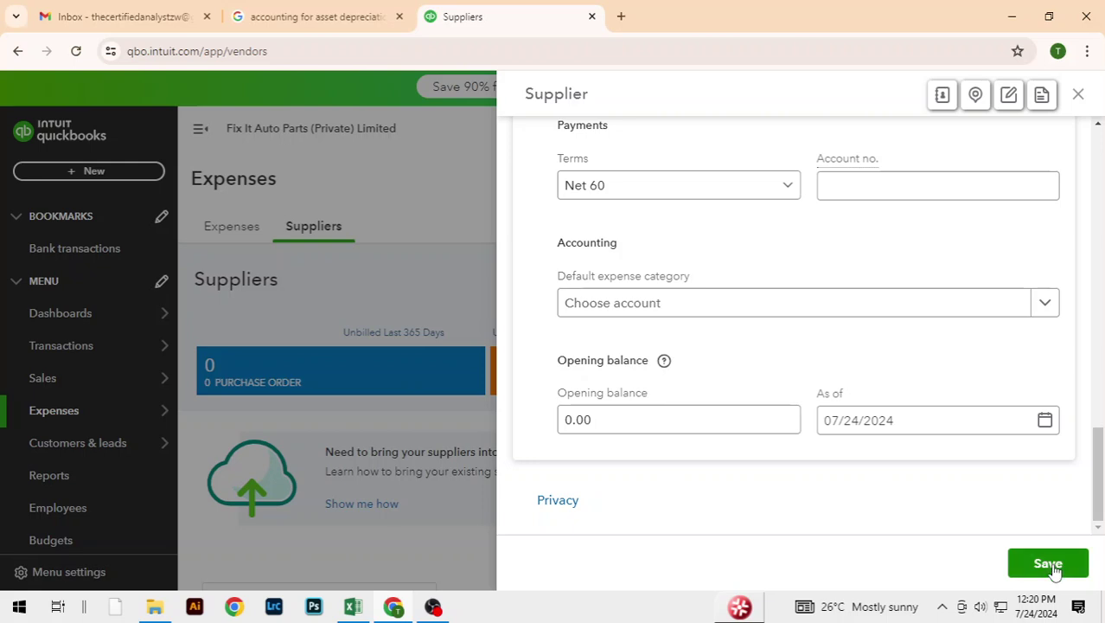
click(1055, 569)
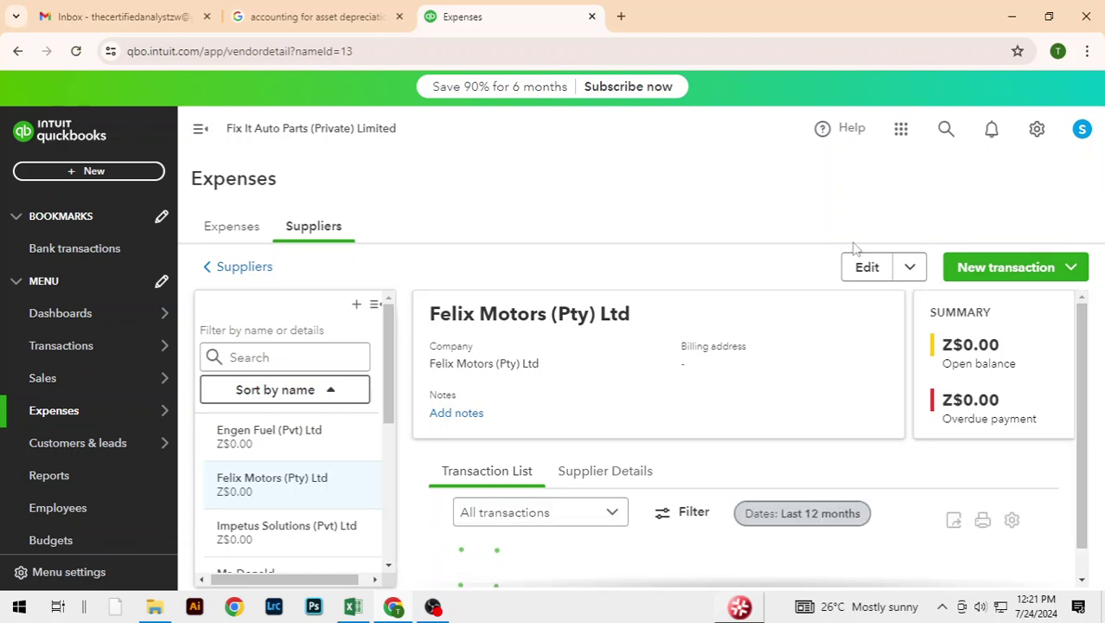
- Switch to the Excel Assets sheet, clear the copy selection, and review the yearly depreciation and the delivery vehicle's cost
key(alt+Tab)
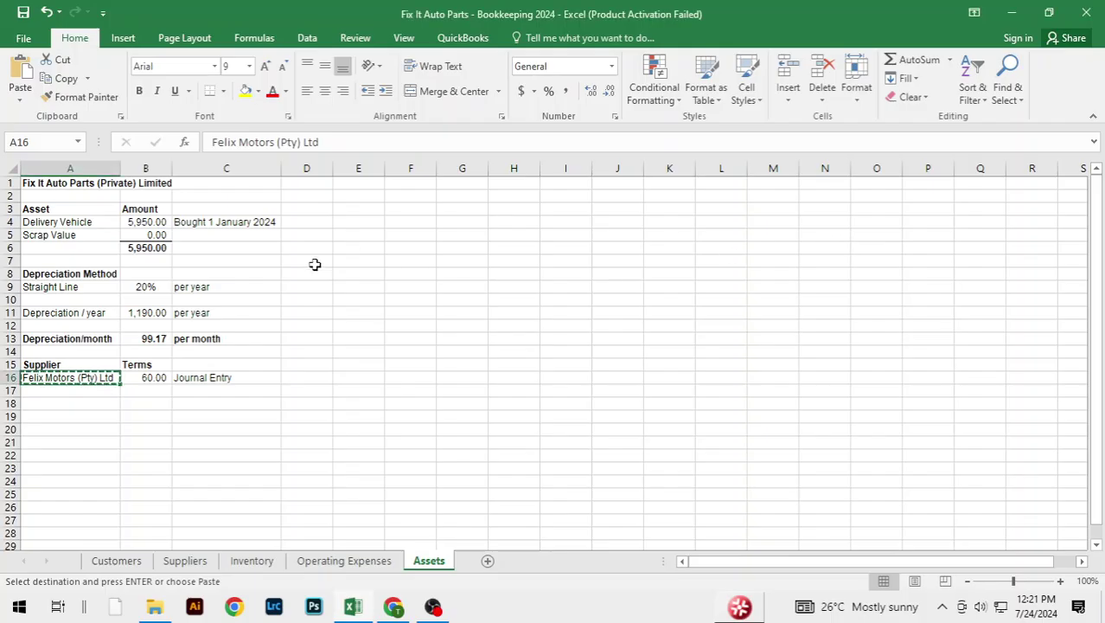
key(Escape)
click(230, 301)
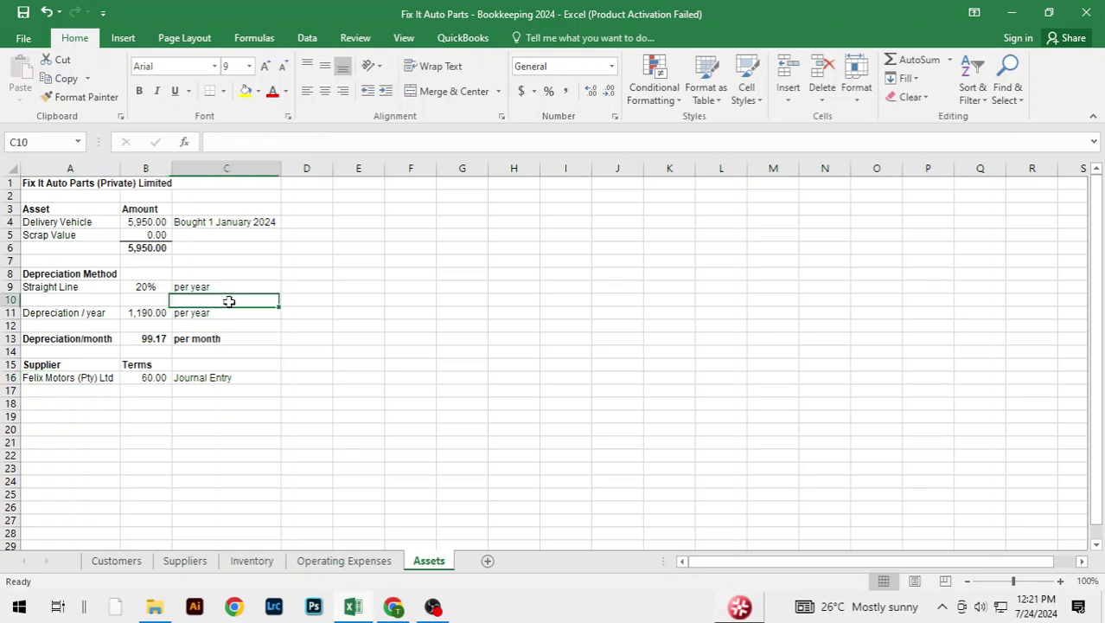
click(137, 312)
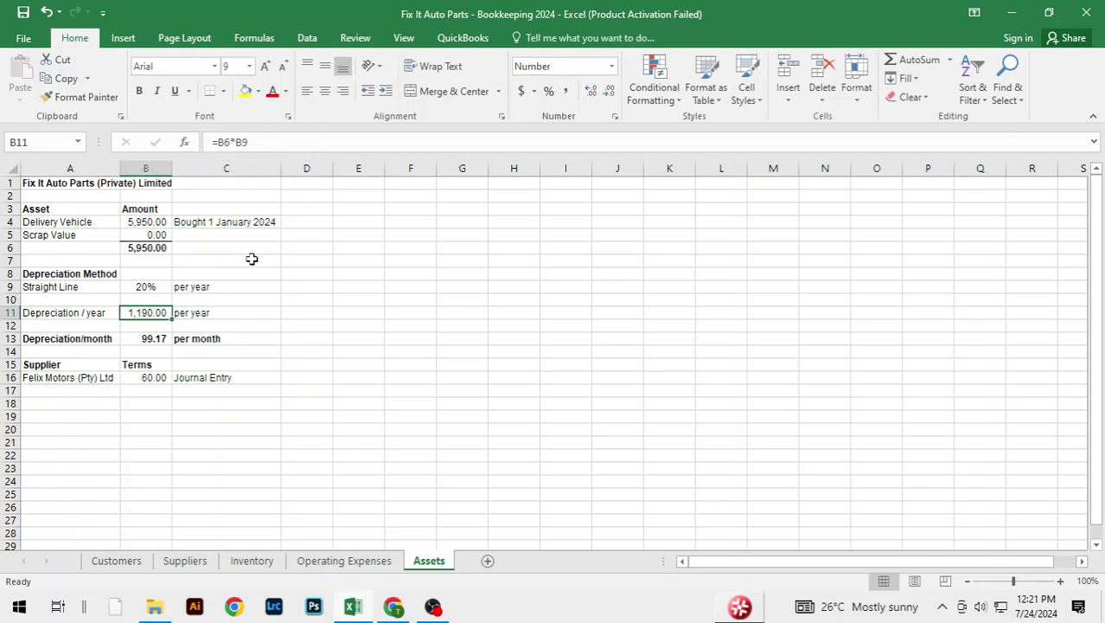
click(230, 275)
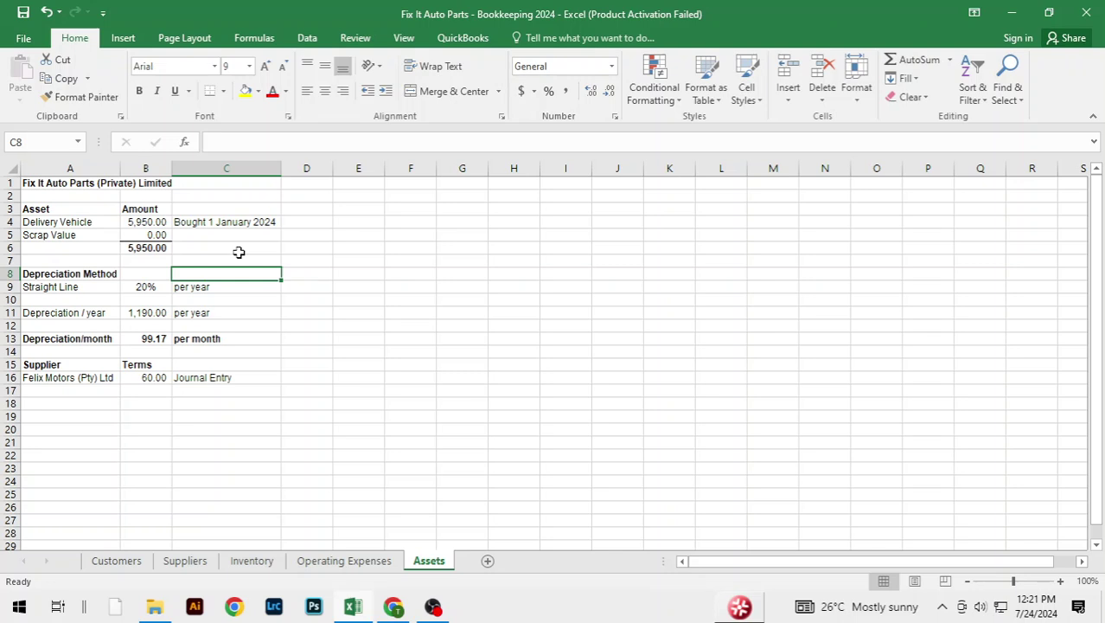
click(93, 223)
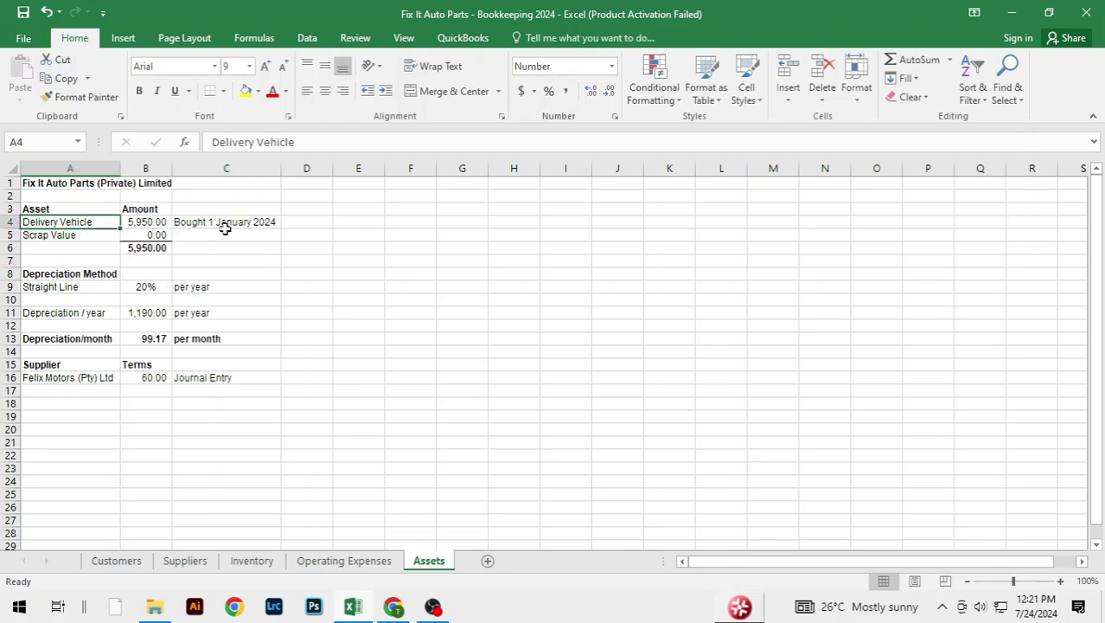
click(148, 221)
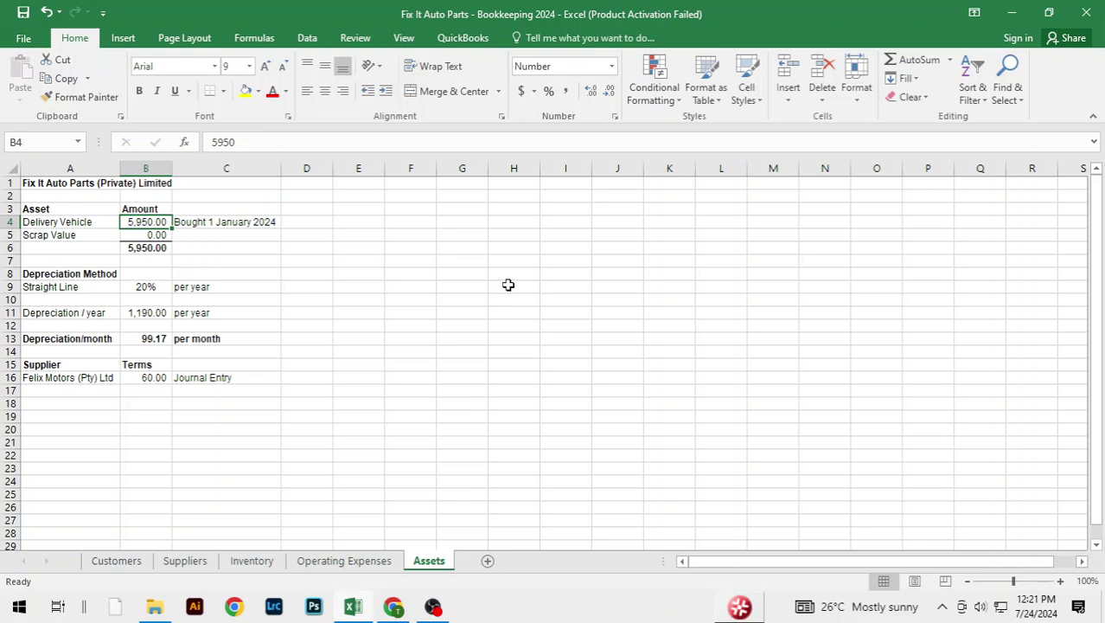
- Change the delivery vehicle's purchase note in cell C4 to "Bought 1 July 2024"
click(251, 224)
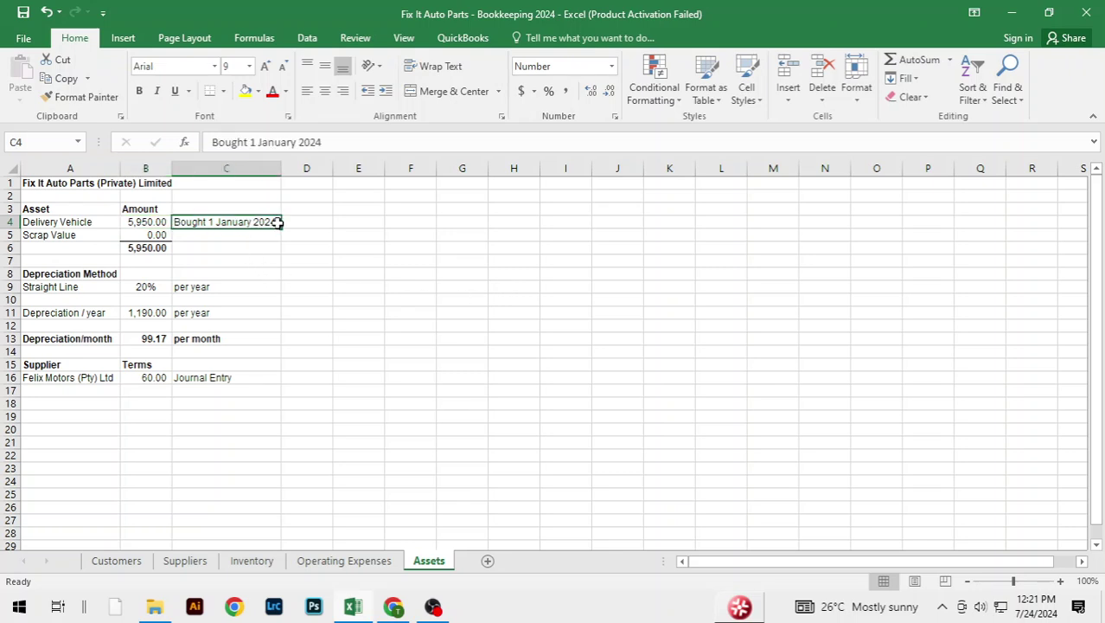
click(295, 142)
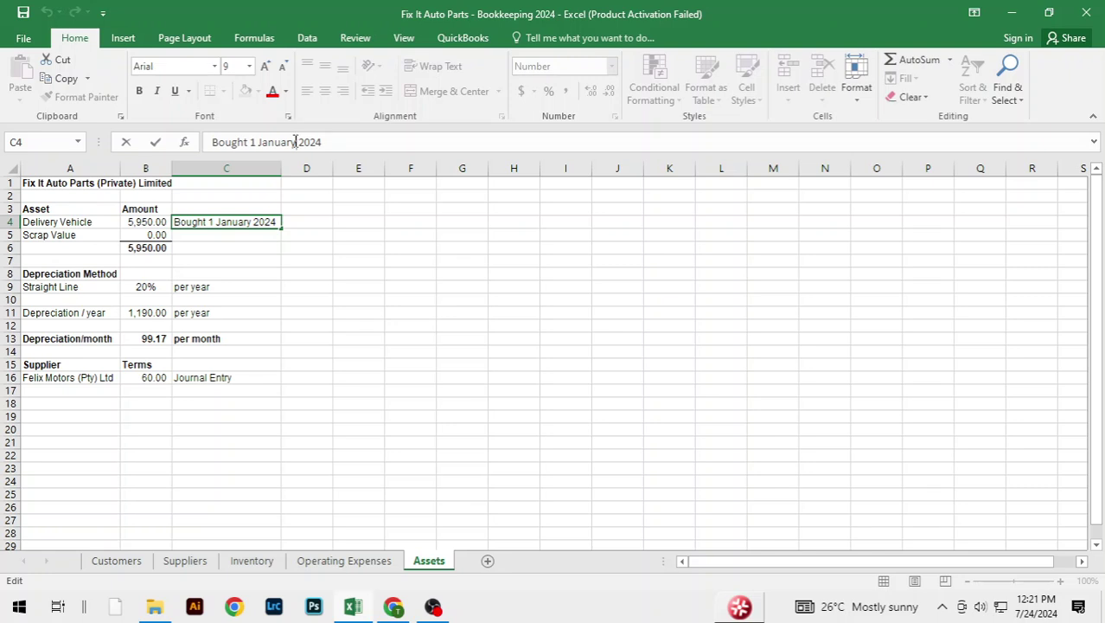
key(BackSpace)
key(BackSpace)
key(BackSpace)
key(BackSpace)
key(BackSpace)
key(BackSpace)
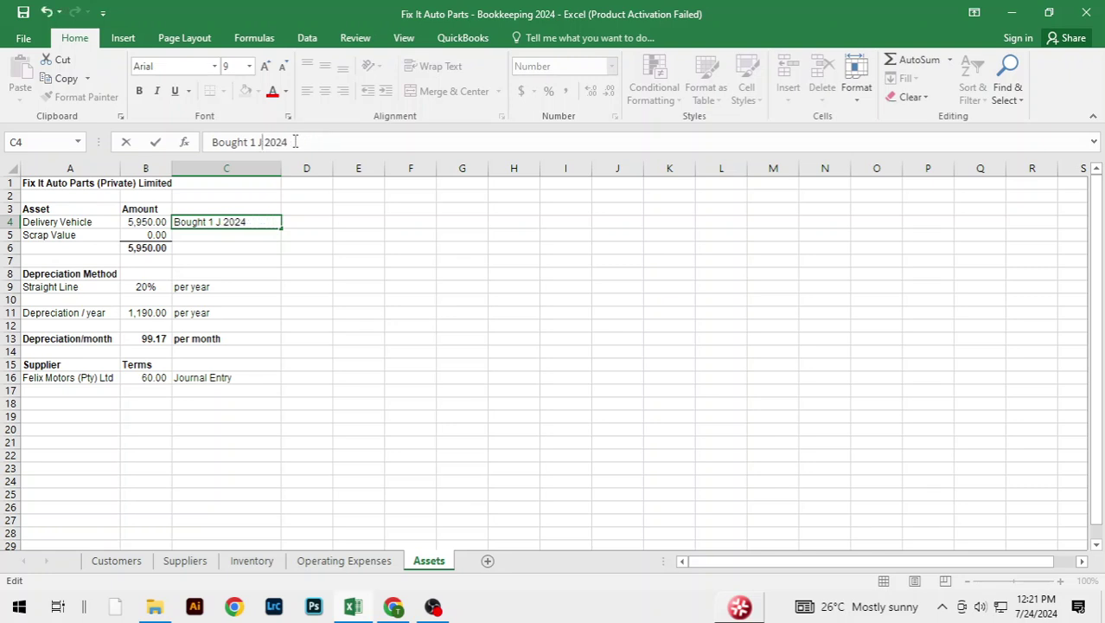
text(uly)
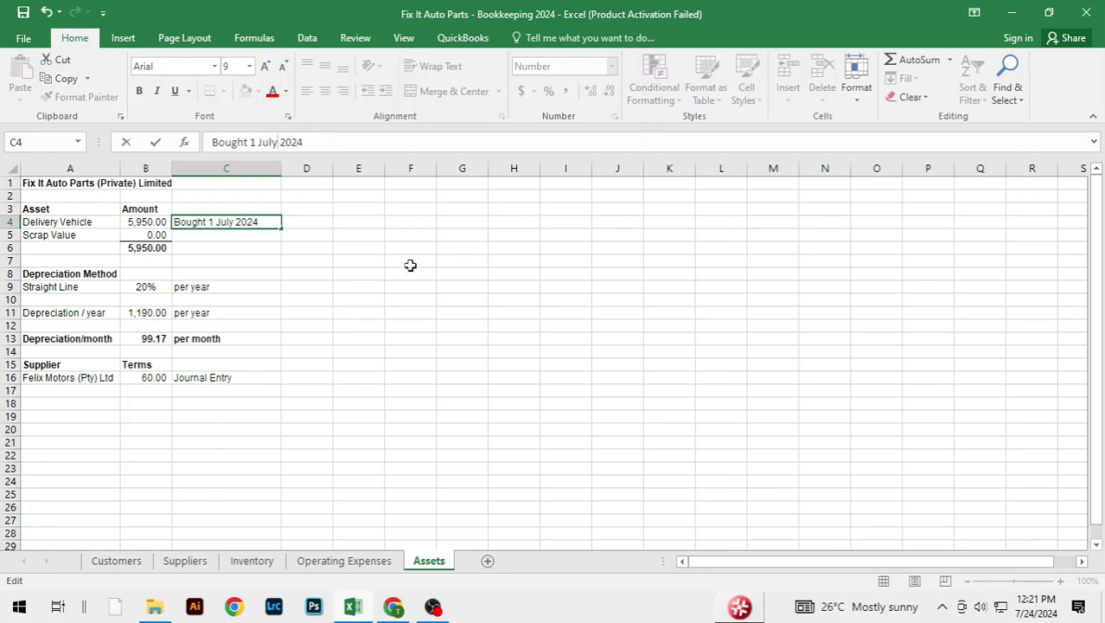
click(302, 223)
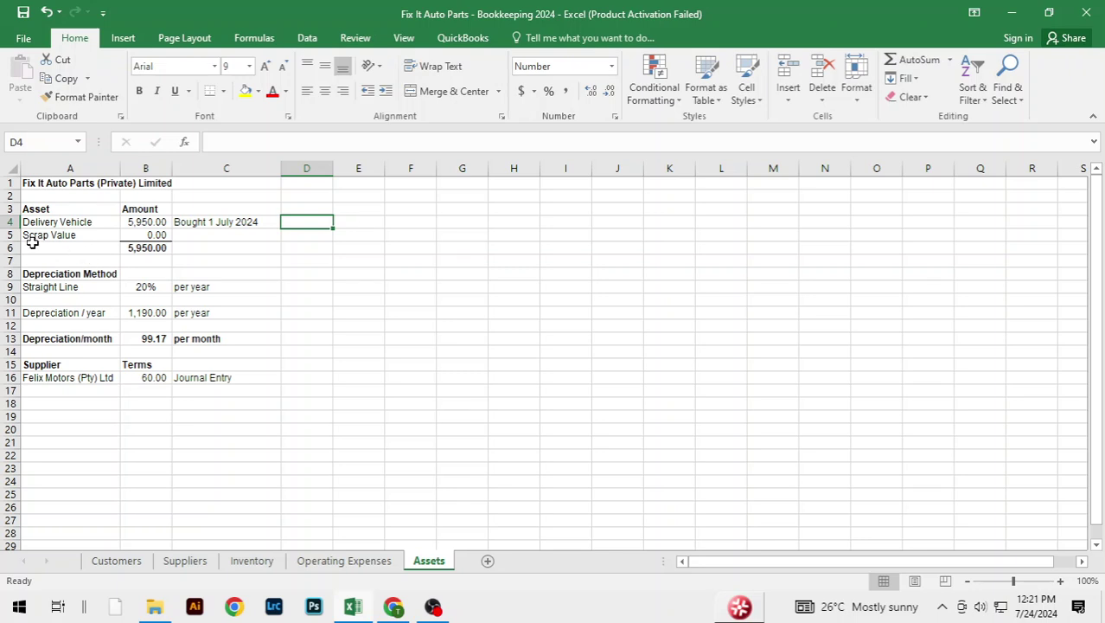
- Examine the scrap value, the straight-line depreciation rate, and the formulas for yearly and monthly depreciation on the Assets sheet
click(153, 232)
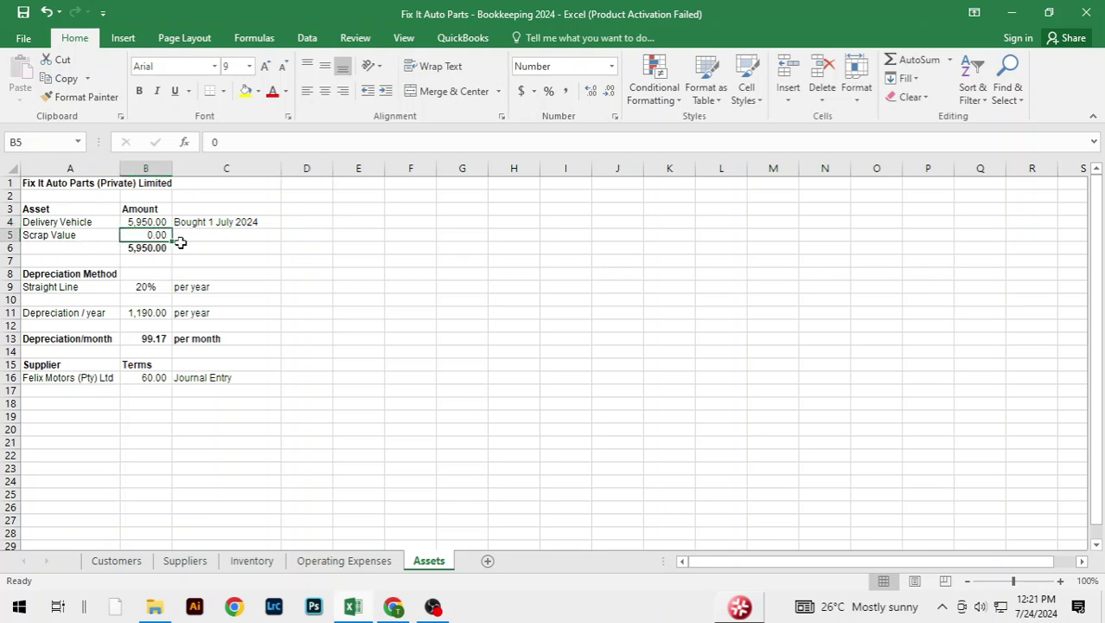
click(53, 288)
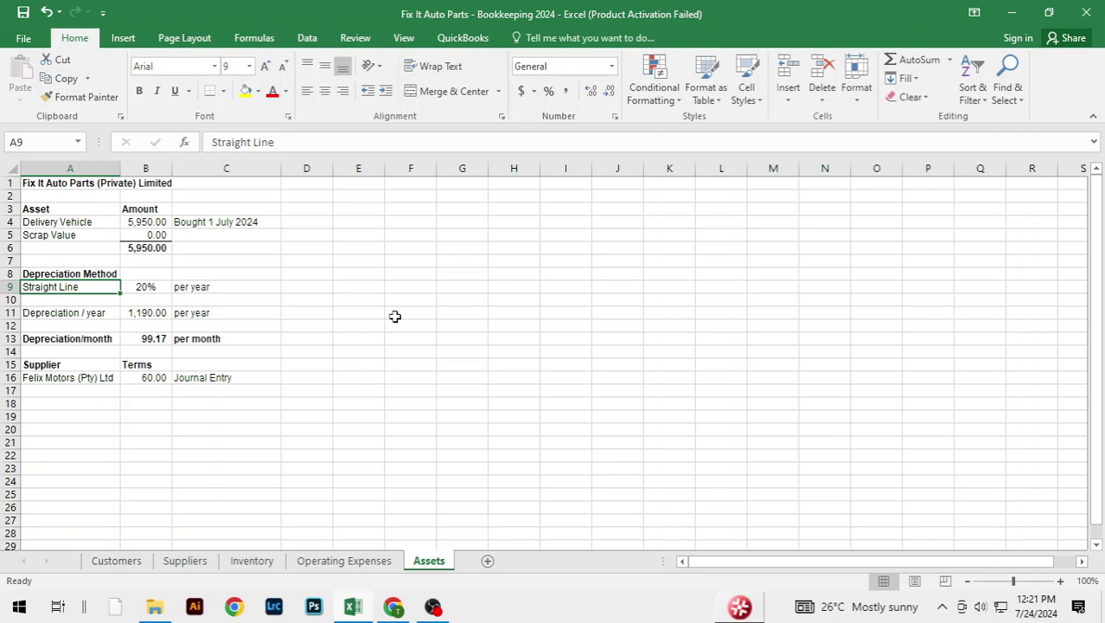
key(Right)
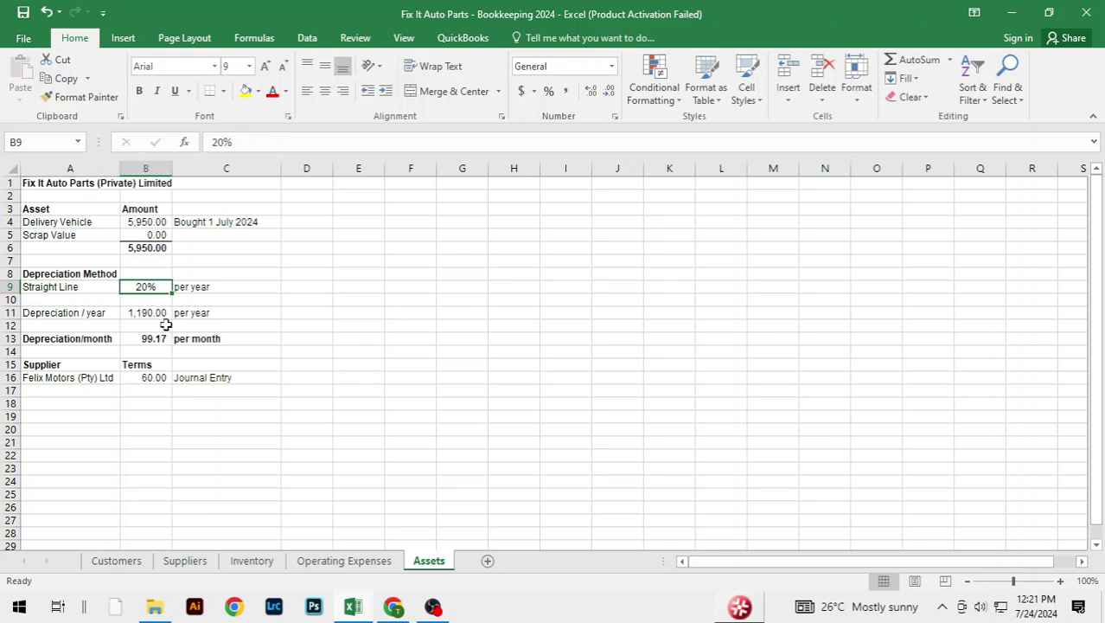
key(Down)
key(Down)
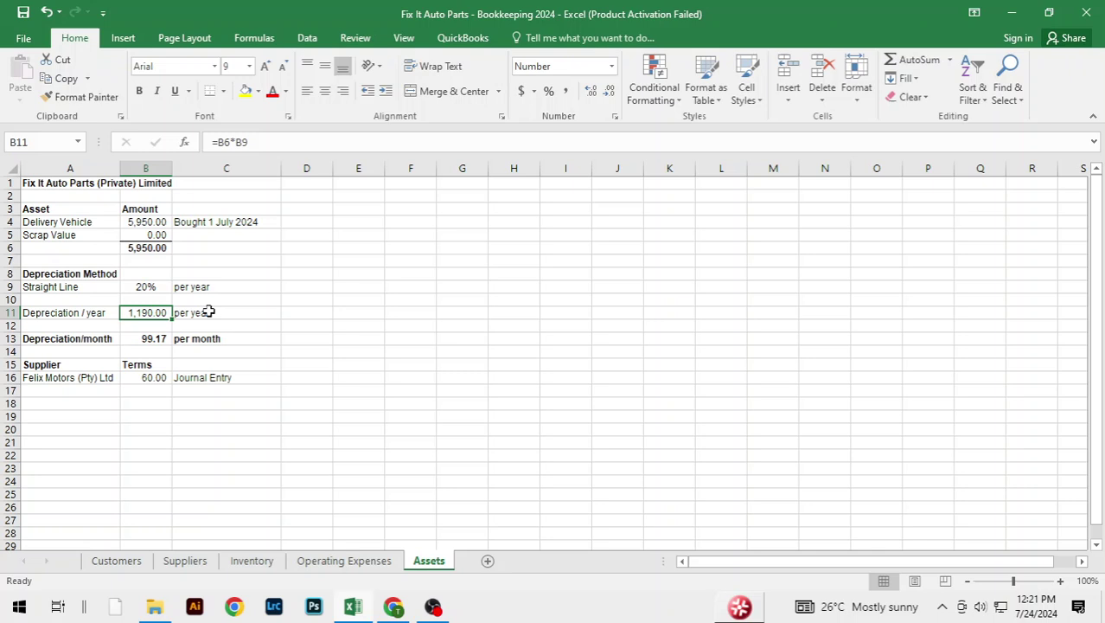
click(161, 287)
click(142, 337)
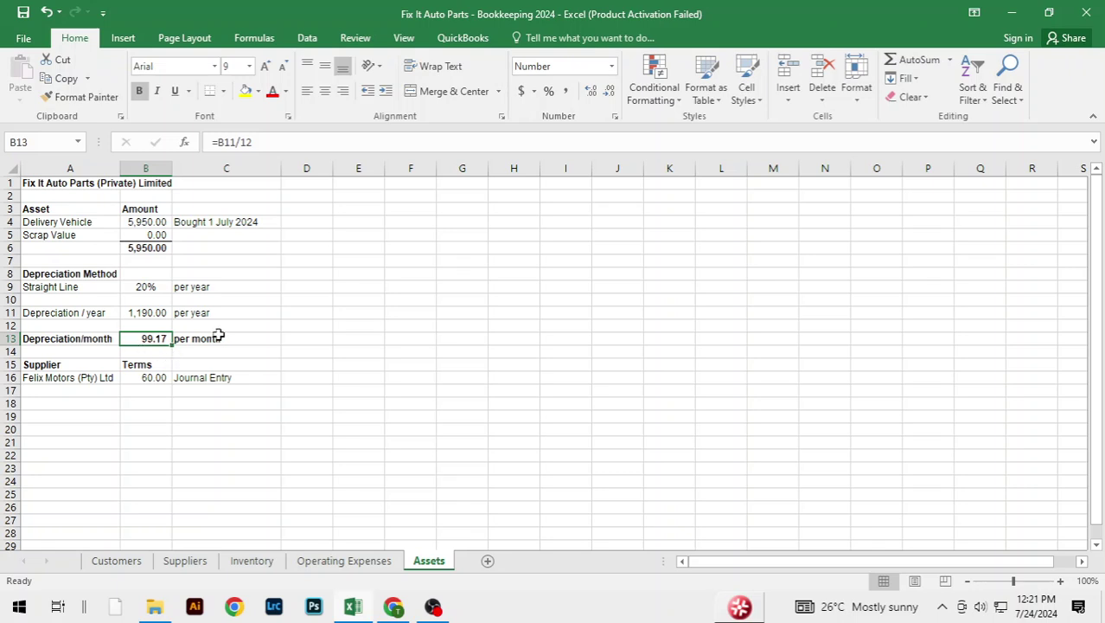
click(148, 315)
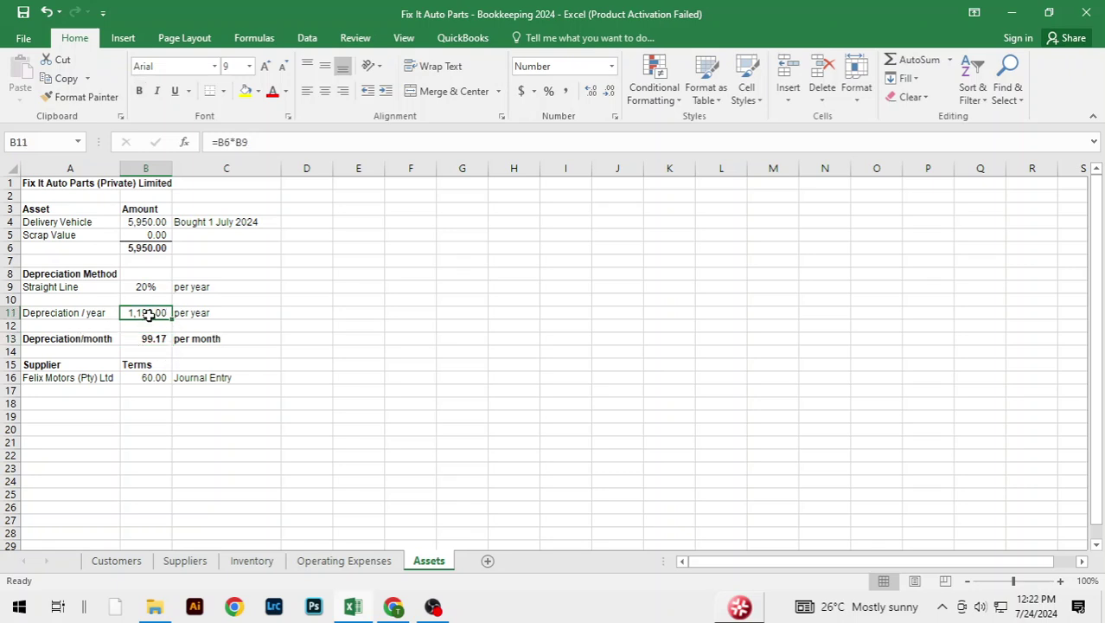
click(45, 315)
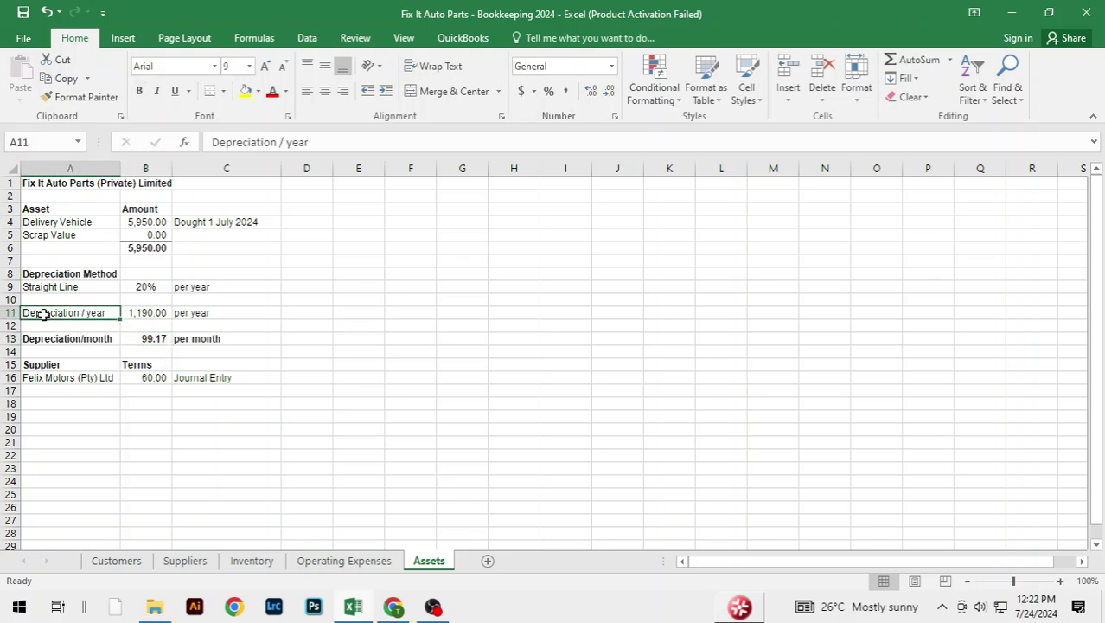
click(291, 312)
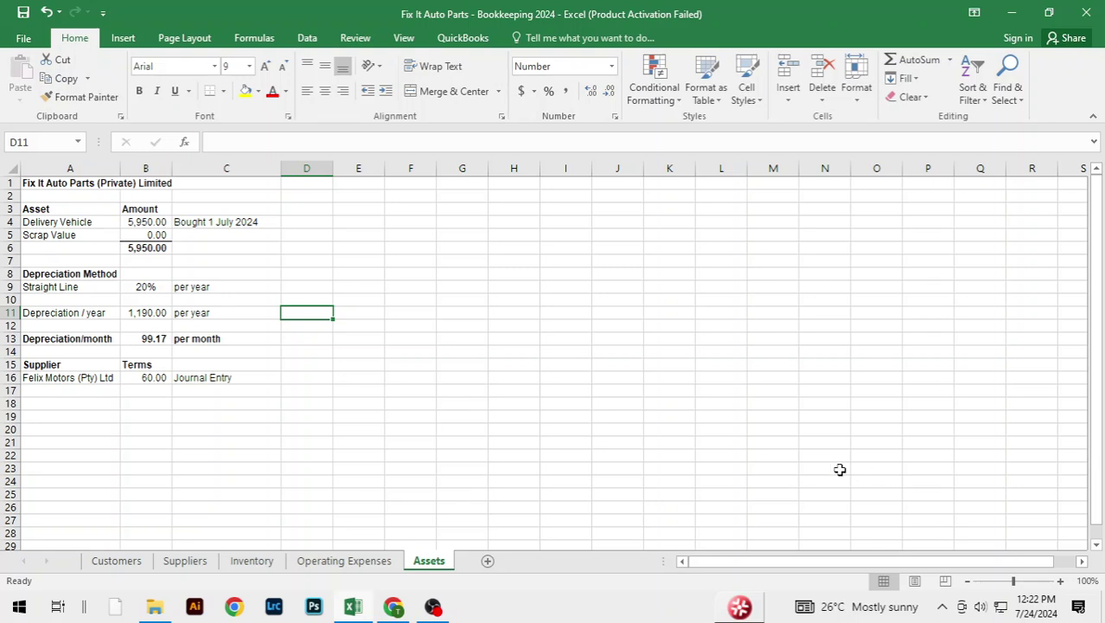
- Enter "January" in cell G2 of the Assets sheet and reselect that cell
click(452, 195)
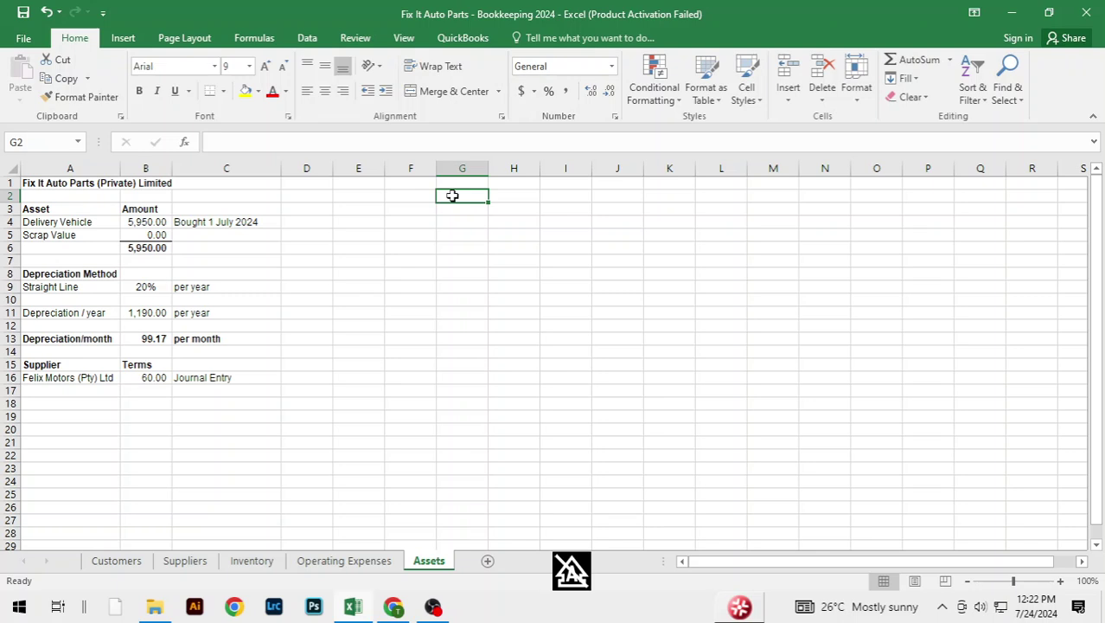
text(Jana)
key(BackSpace)
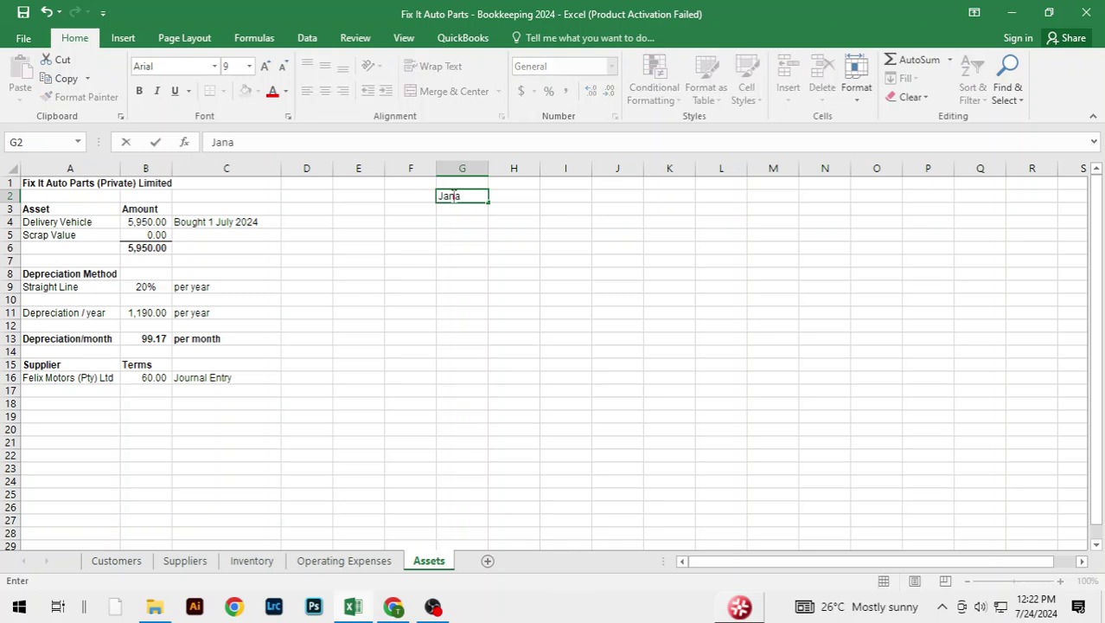
text(uary)
key(Return)
click(502, 197)
click(465, 197)
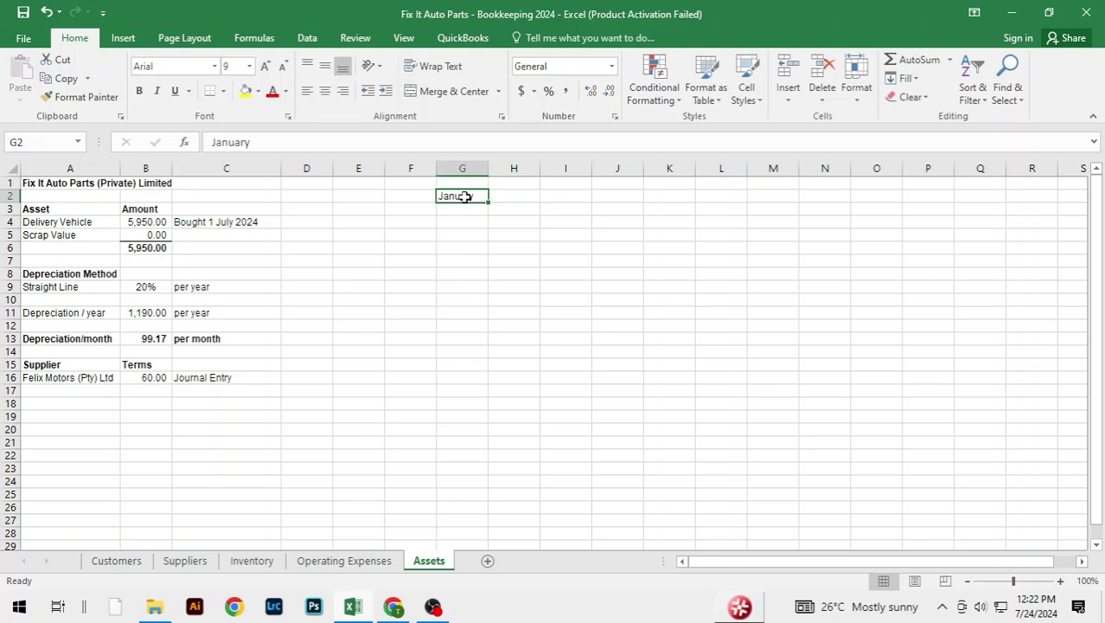
- Fill the month series from G2 across row 2 through December, and delete the extra January in S2
shift+click(583, 204)
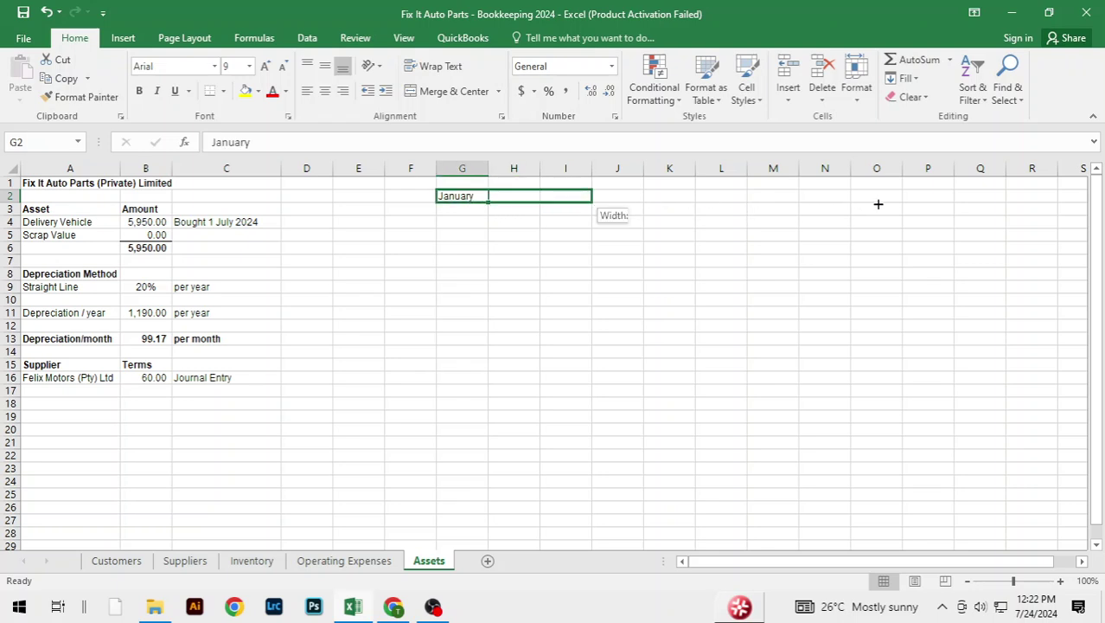
drag(878, 204, 1087, 209)
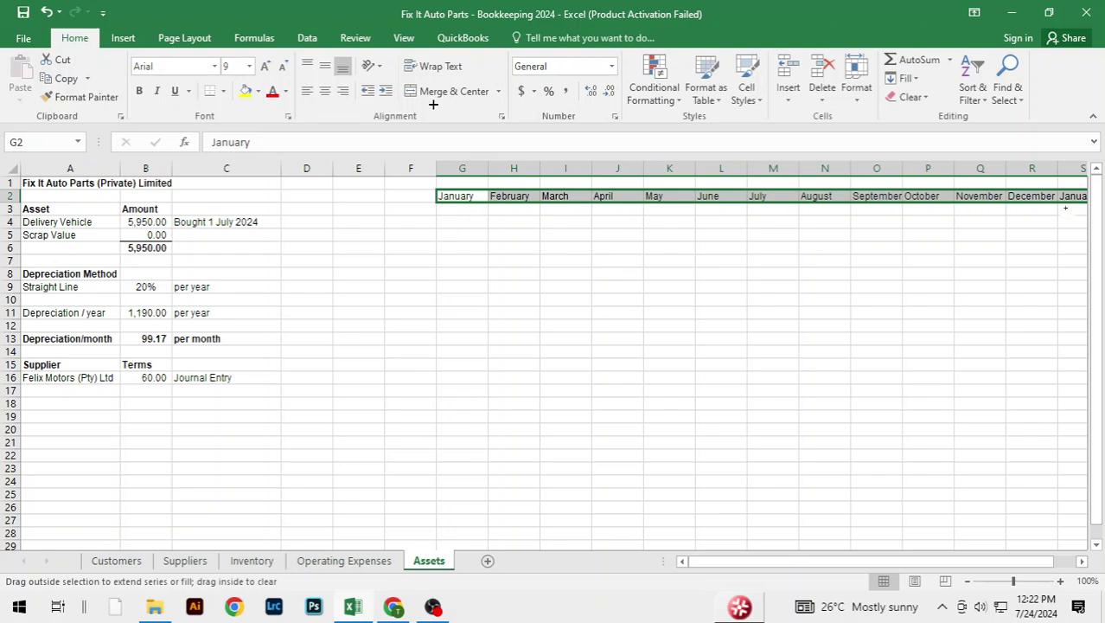
click(1080, 195)
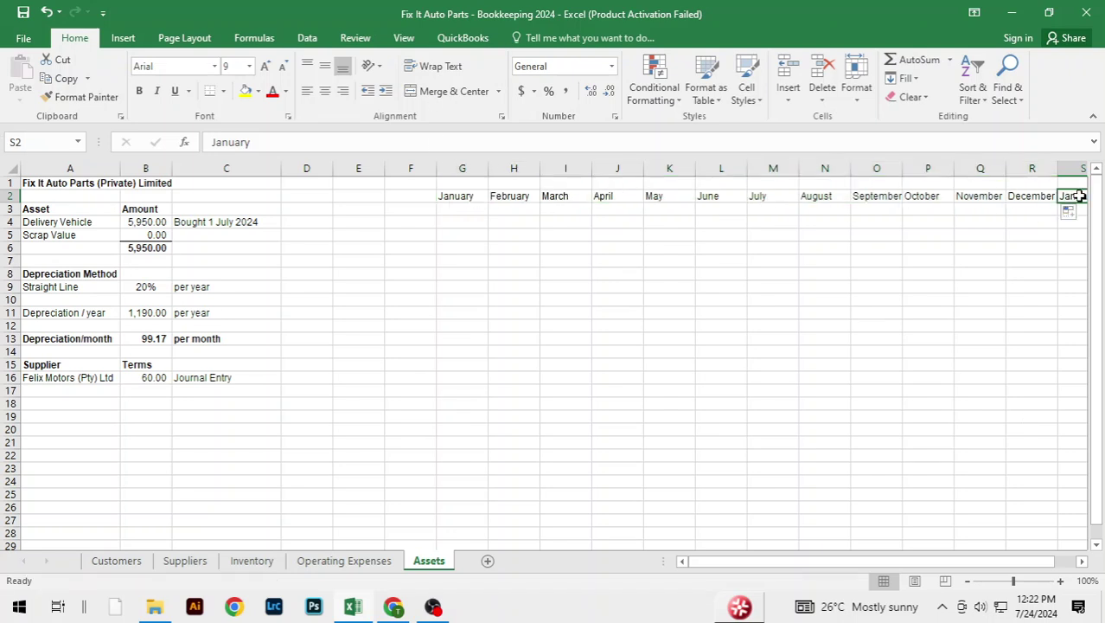
scroll(1079, 196, right, 3)
key(Delete)
click(357, 250)
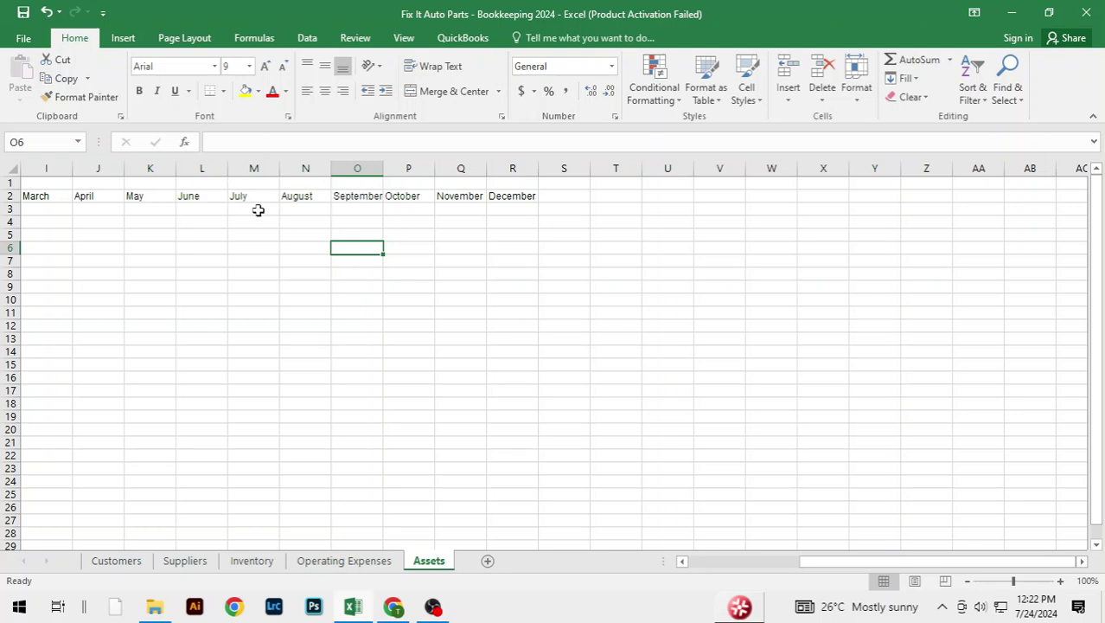
- Check the July to December months in row 2 and enter the formula =6/12*B11 in cell D11 for the six-month depreciation
drag(249, 194, 504, 193)
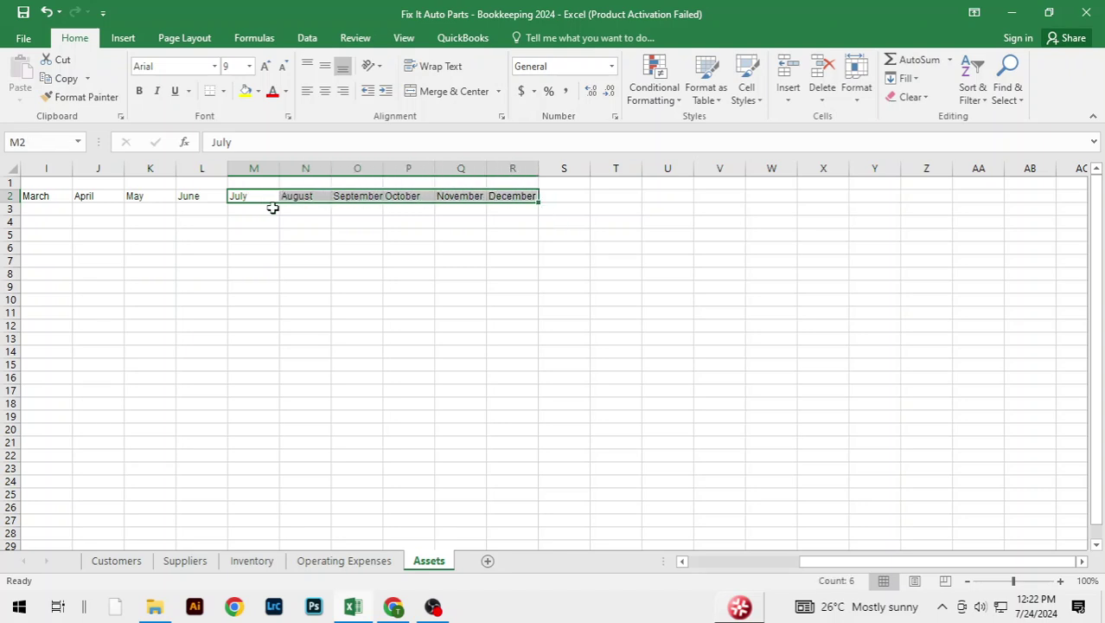
click(776, 571)
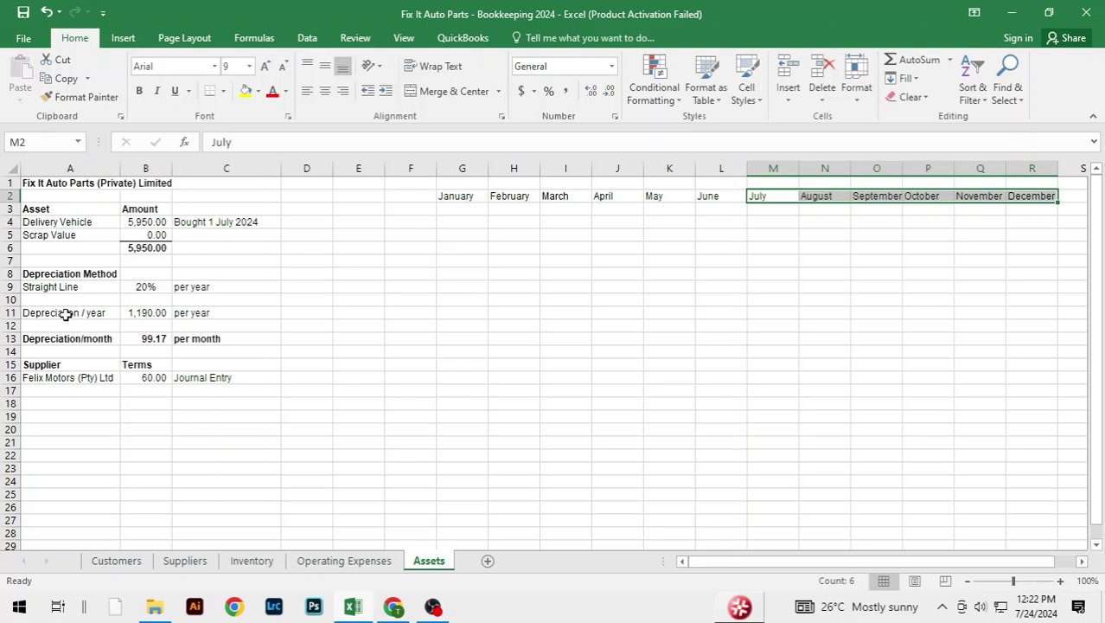
click(66, 314)
click(311, 315)
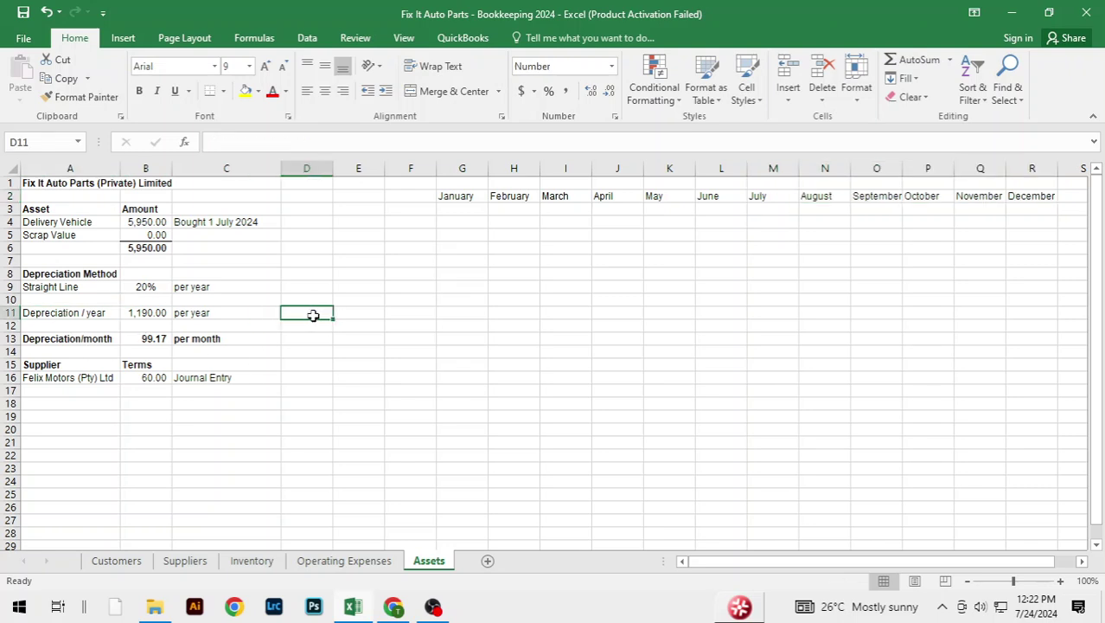
text(=)
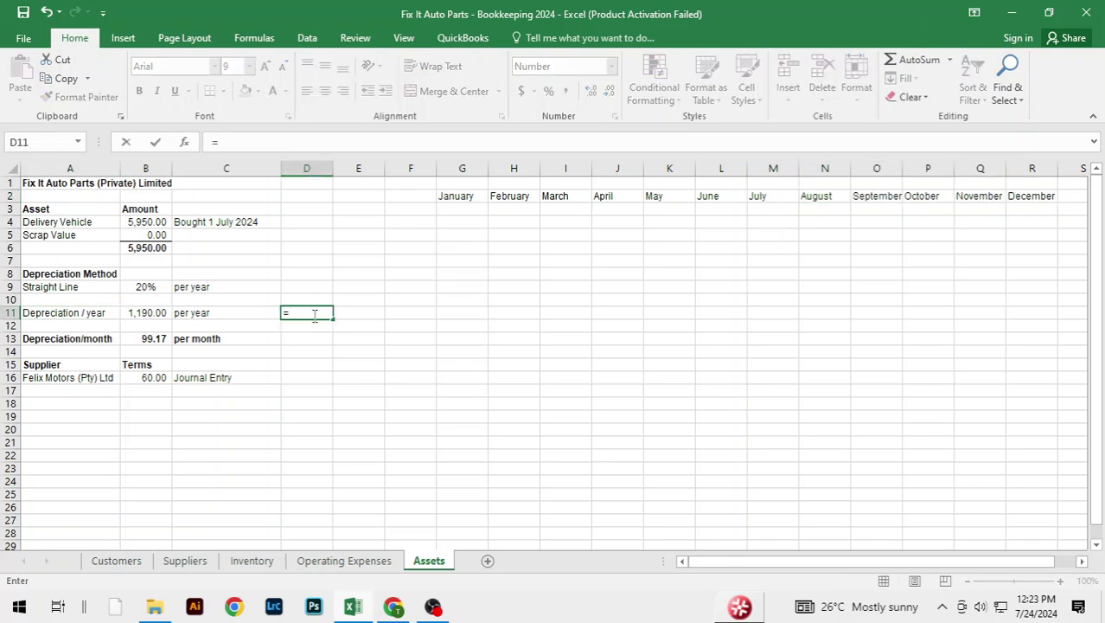
text(6/12*)
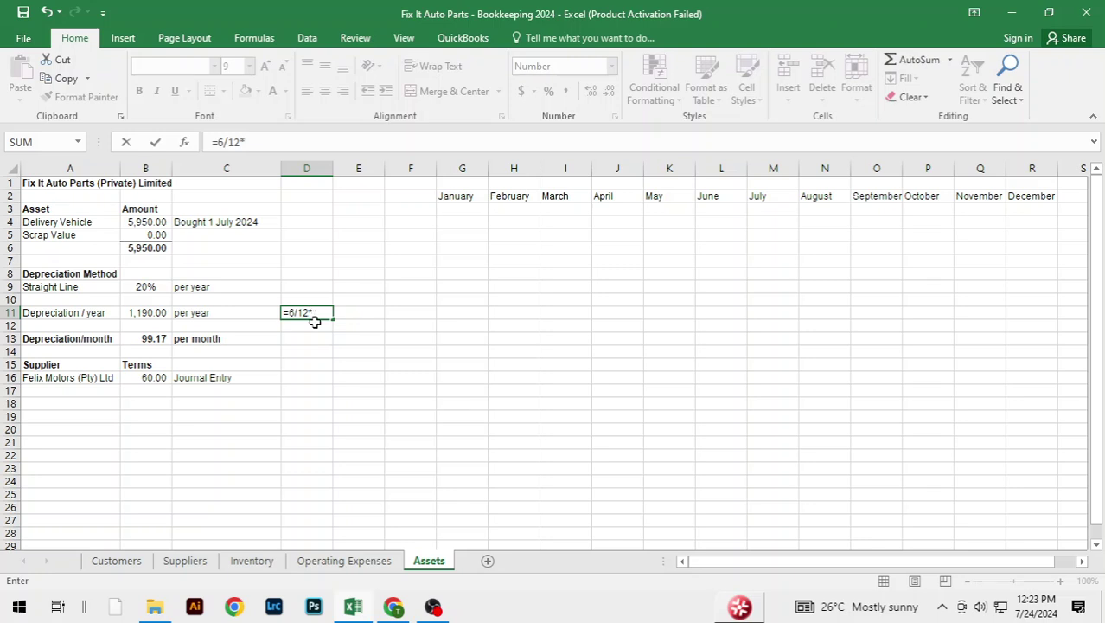
click(149, 313)
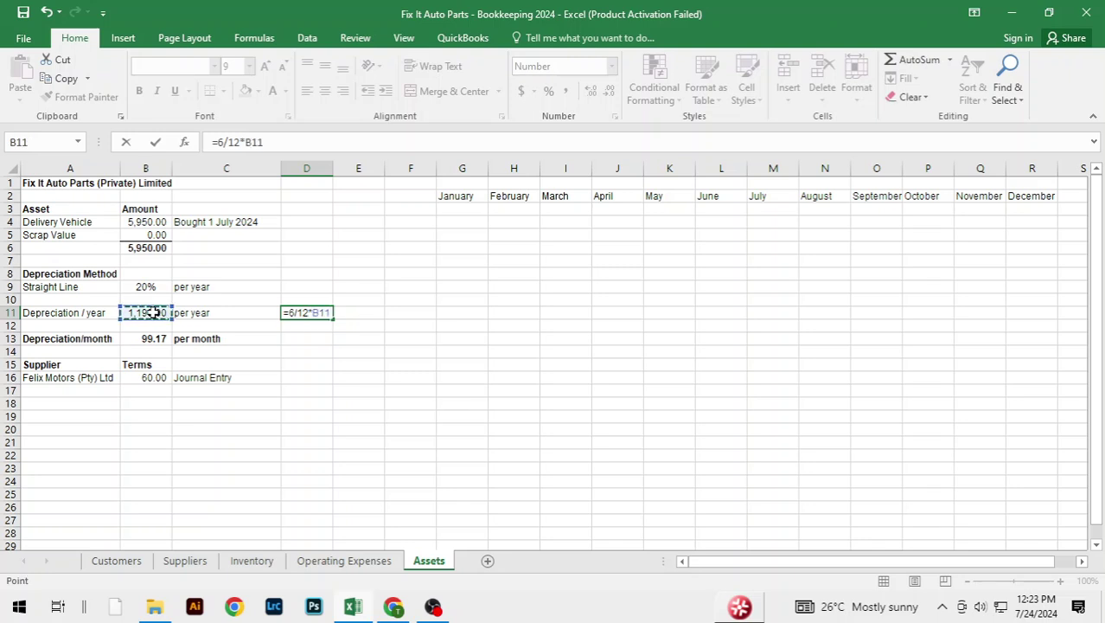
key(Return)
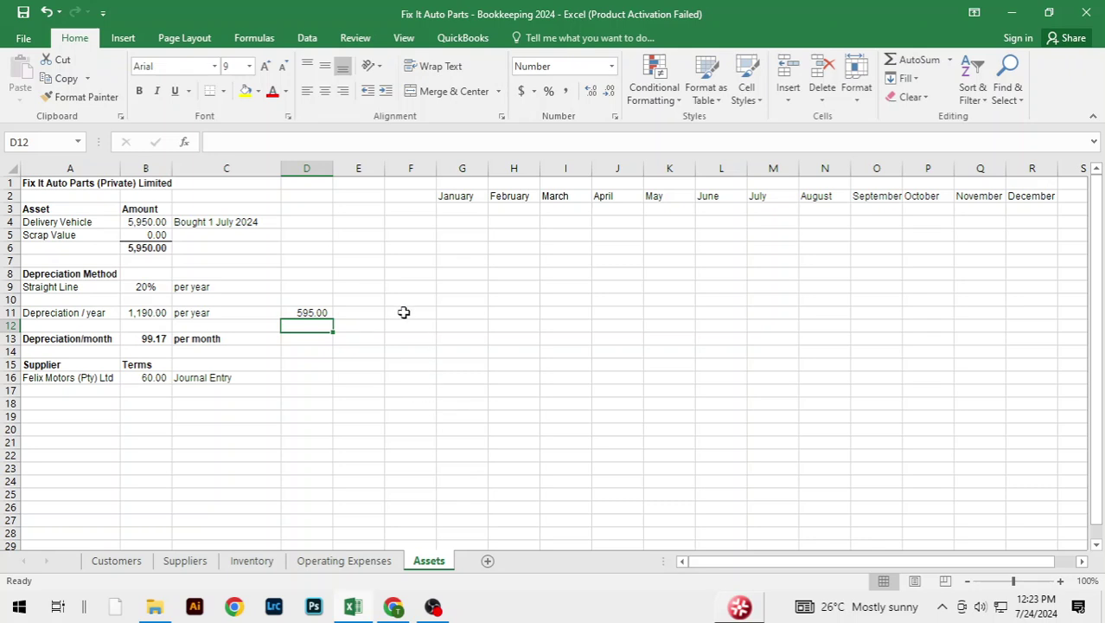
- Examine the six-month depreciation formula in D11 against the yearly depreciation in row 11
click(356, 312)
click(317, 314)
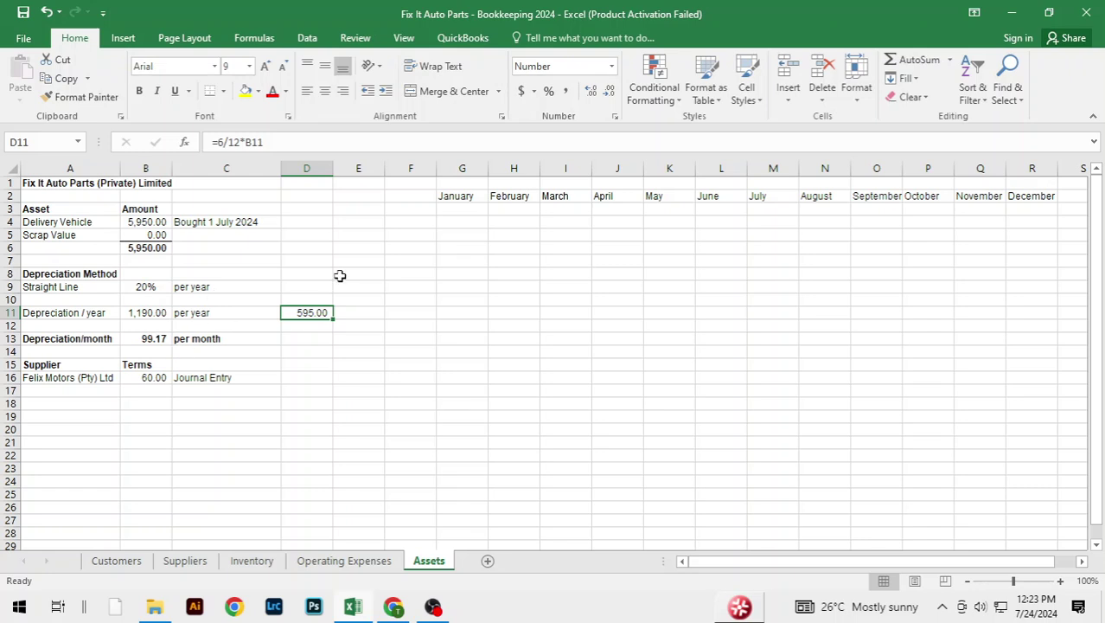
click(128, 314)
click(60, 313)
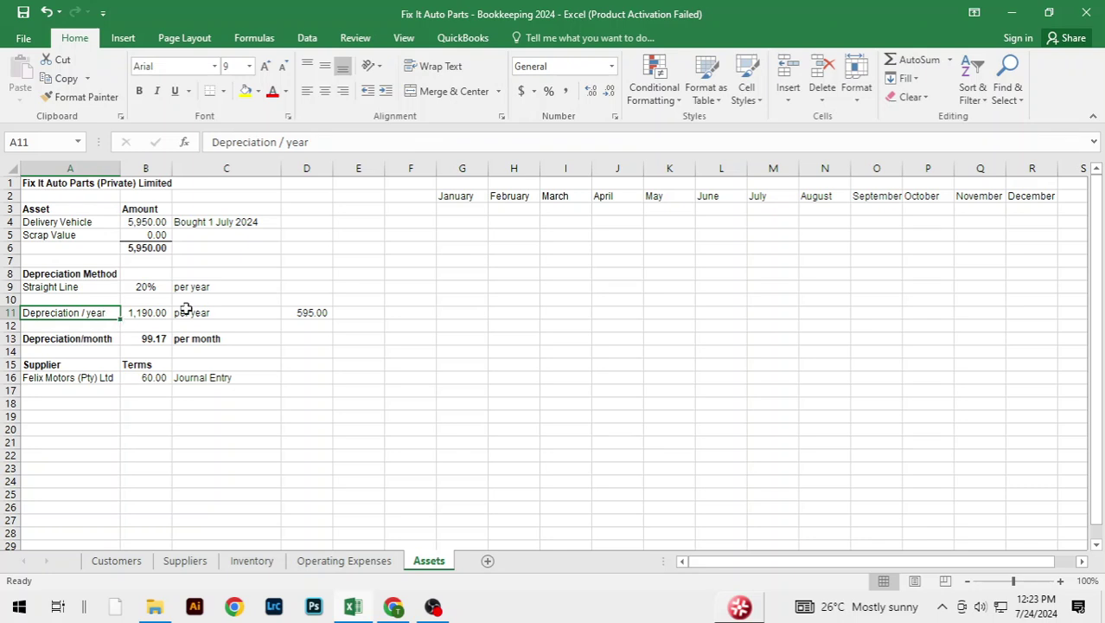
click(187, 309)
click(374, 313)
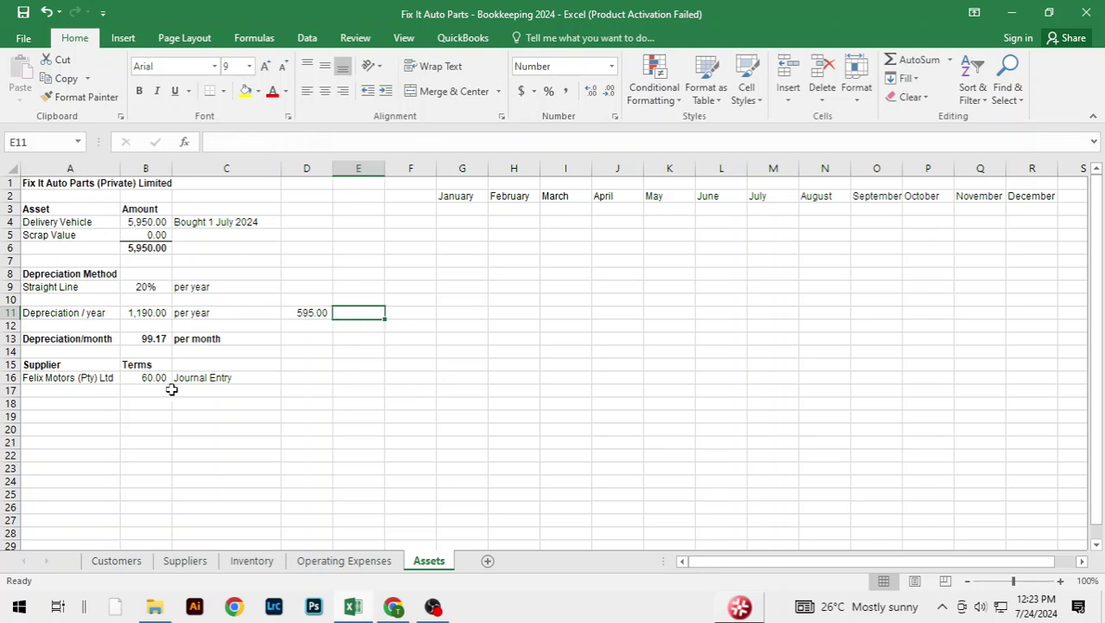
click(156, 315)
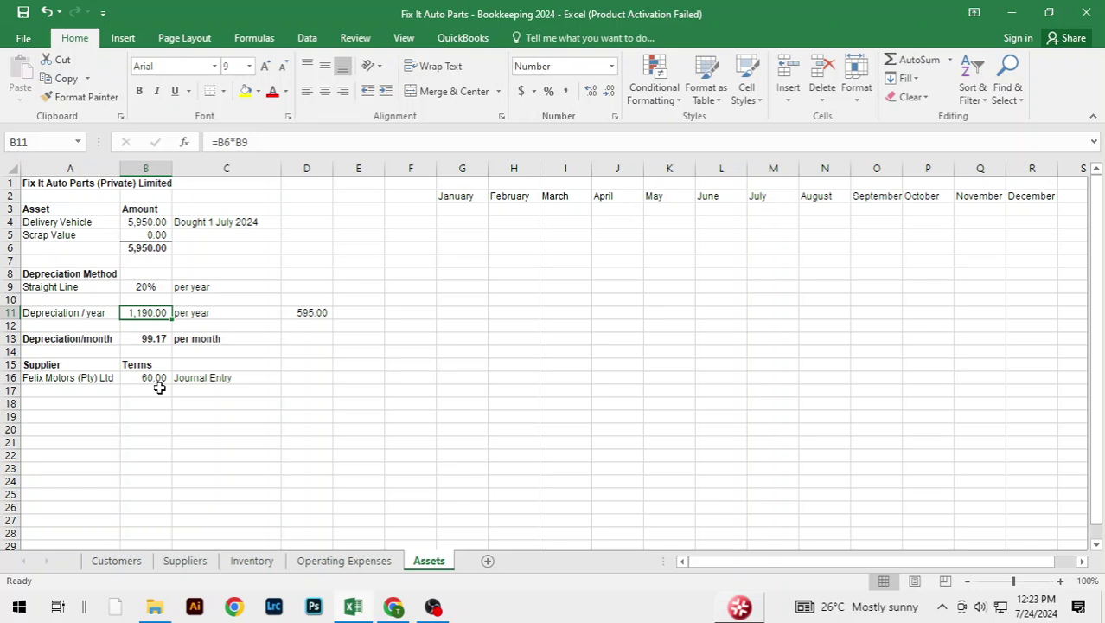
click(297, 377)
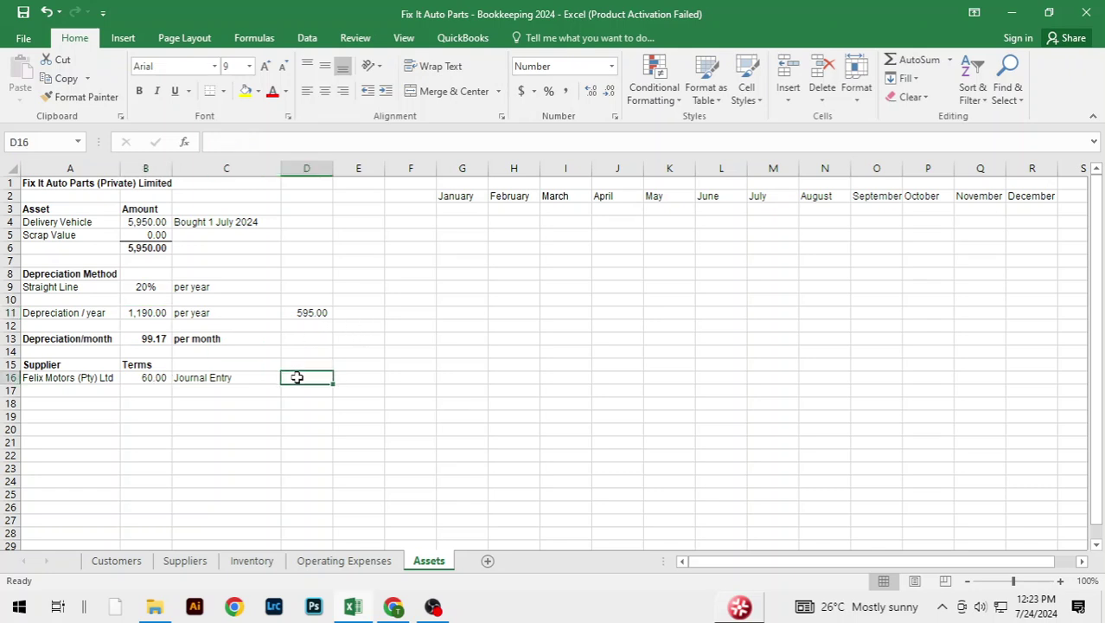
text(=)
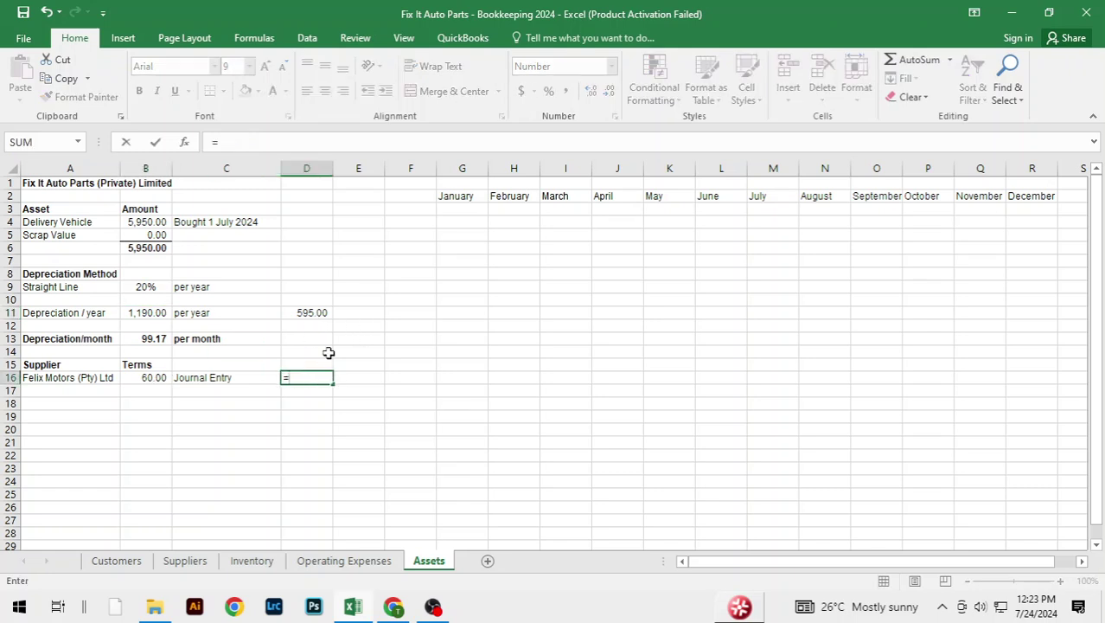
click(320, 313)
text(/)
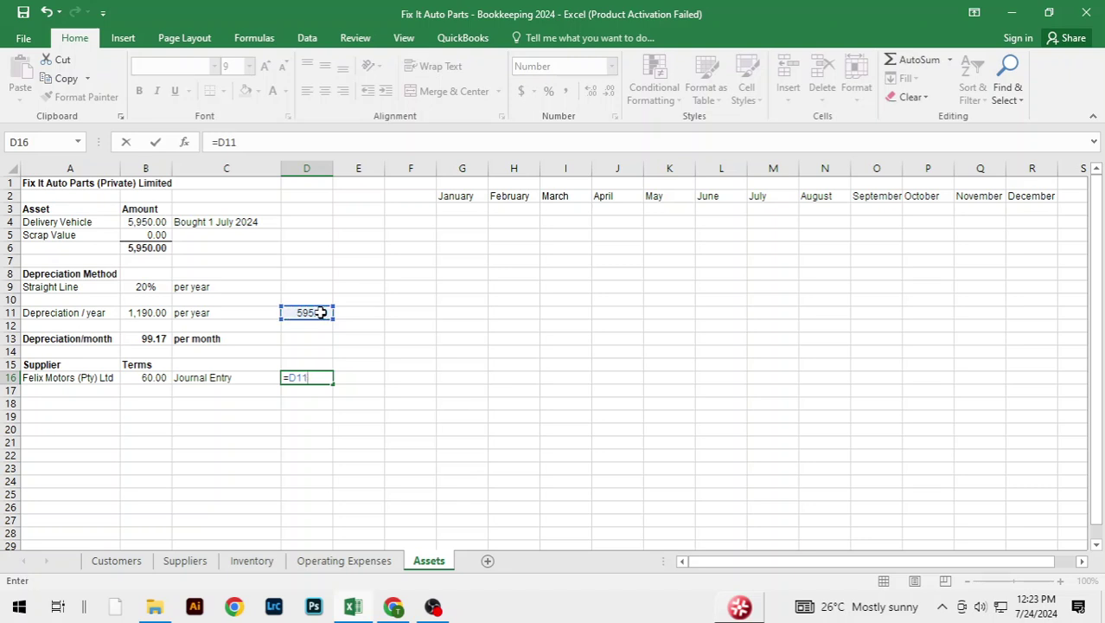
key(BackSpace)
key(Escape)
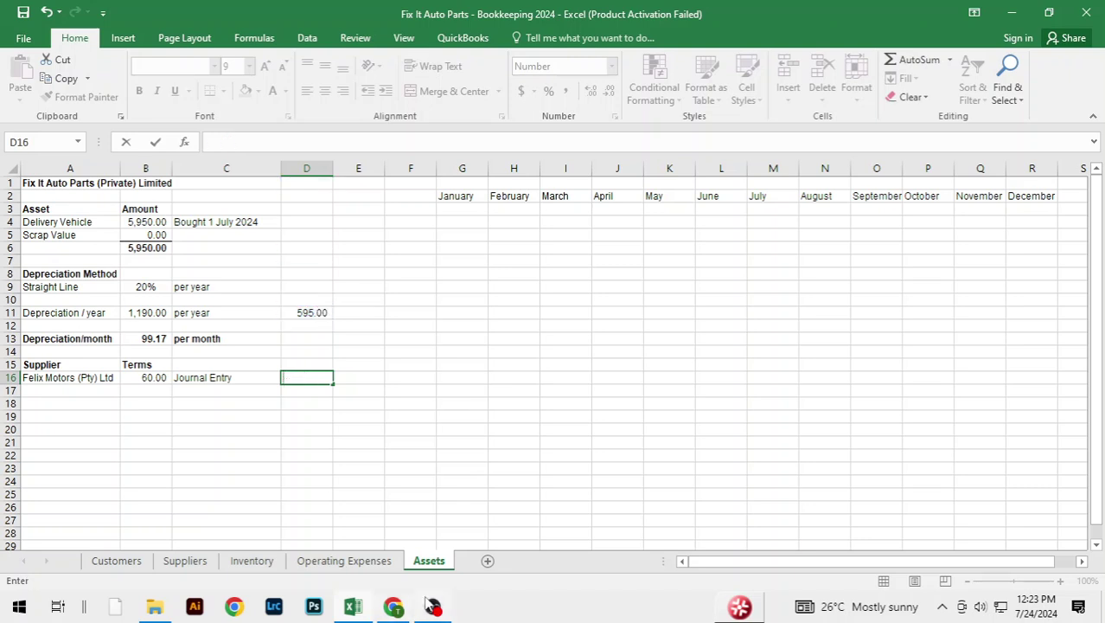
text(=6/)
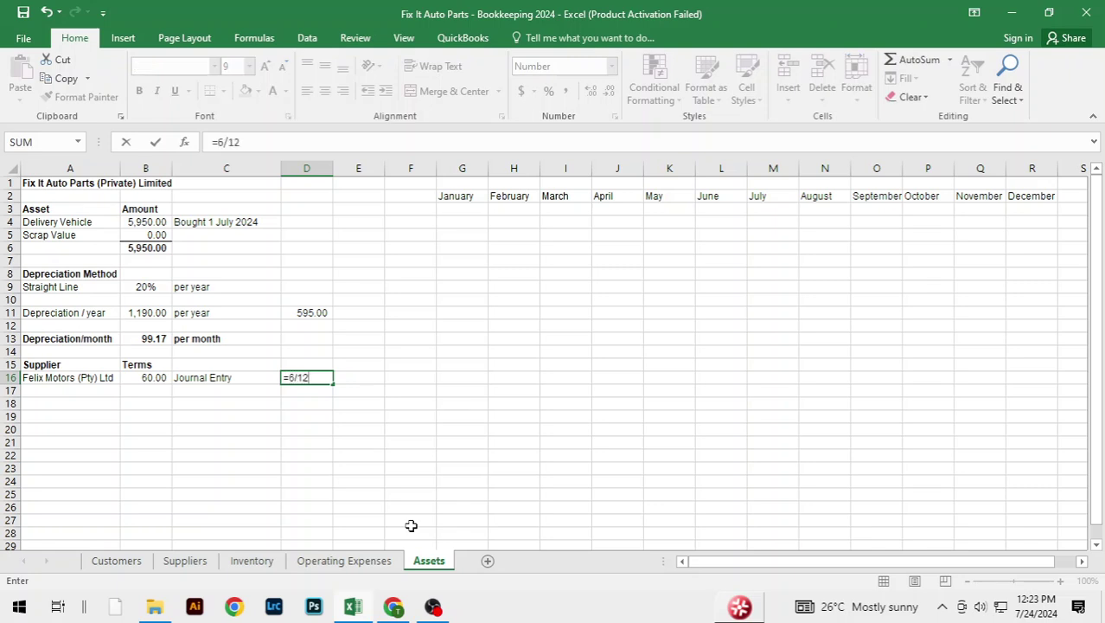
text(12*)
click(149, 377)
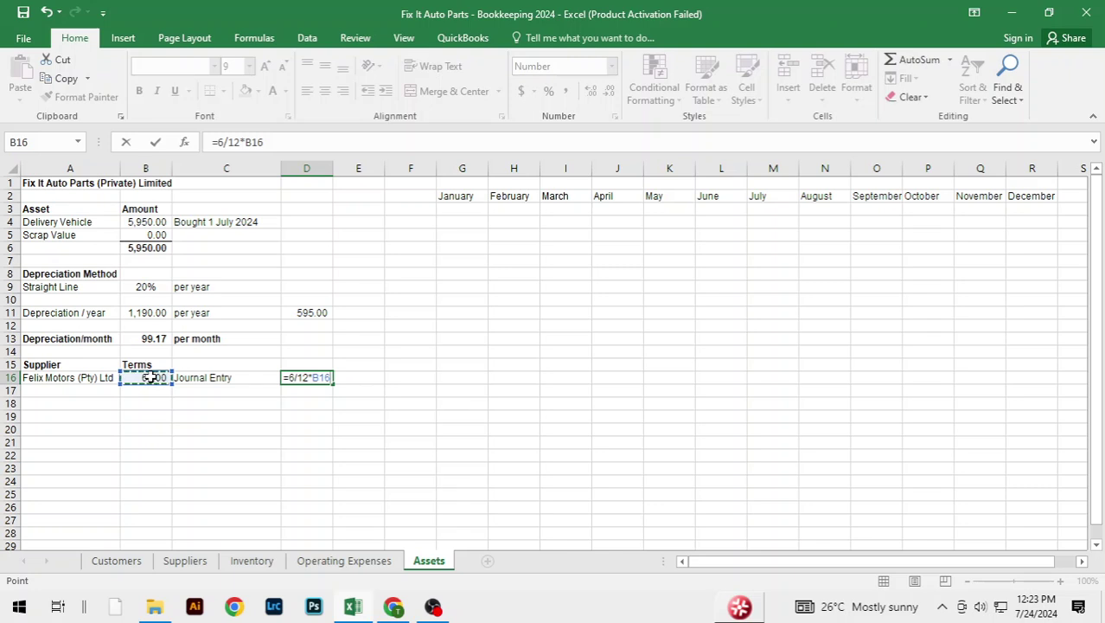
key(Return)
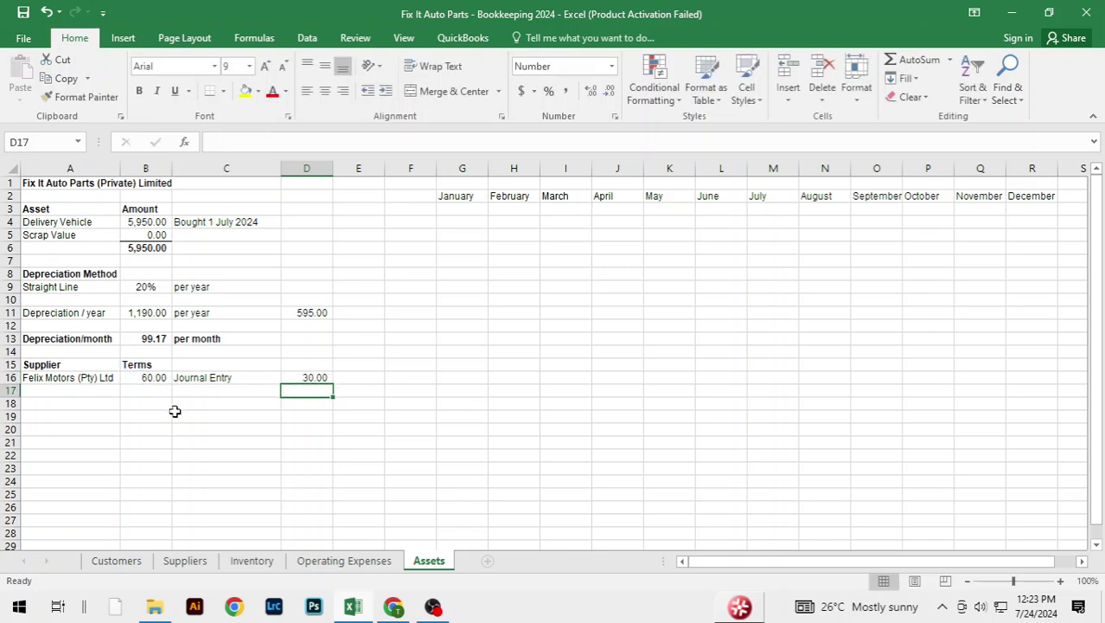
click(307, 377)
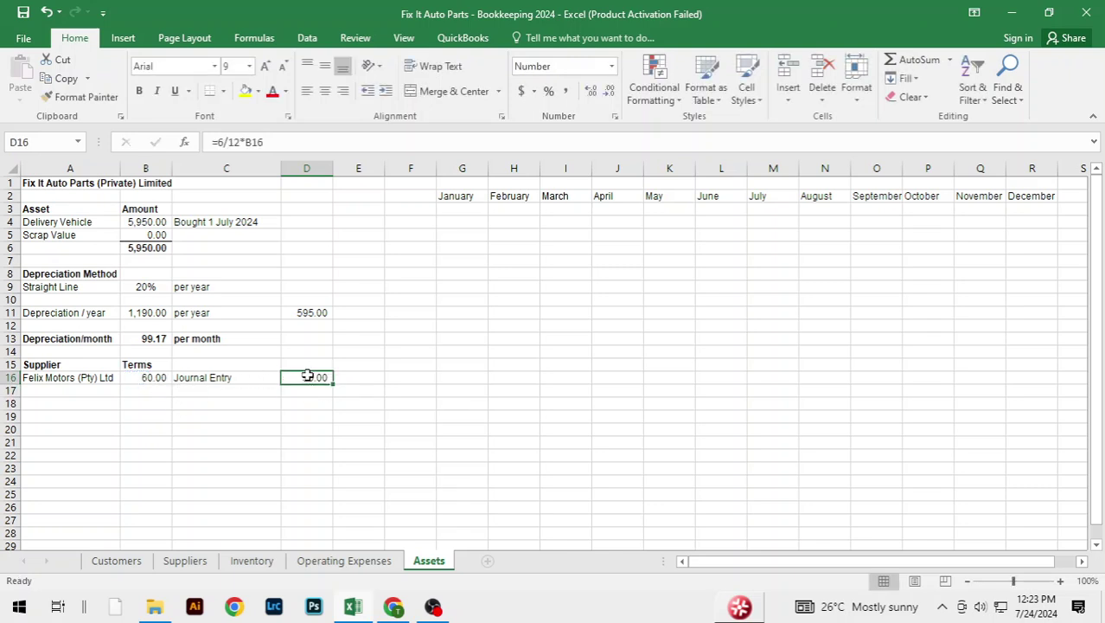
key(Delete)
- Enter the formula =6/12*B13 in cell D13, beside the monthly depreciation
key(Up)
key(Up)
key(Up)
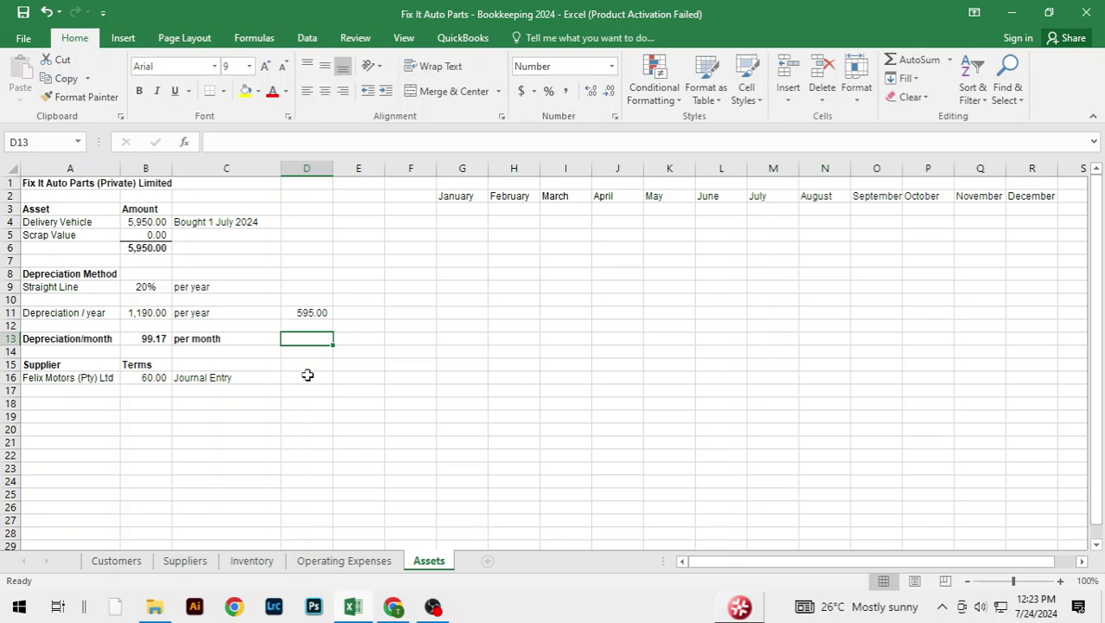
text(=6/1)
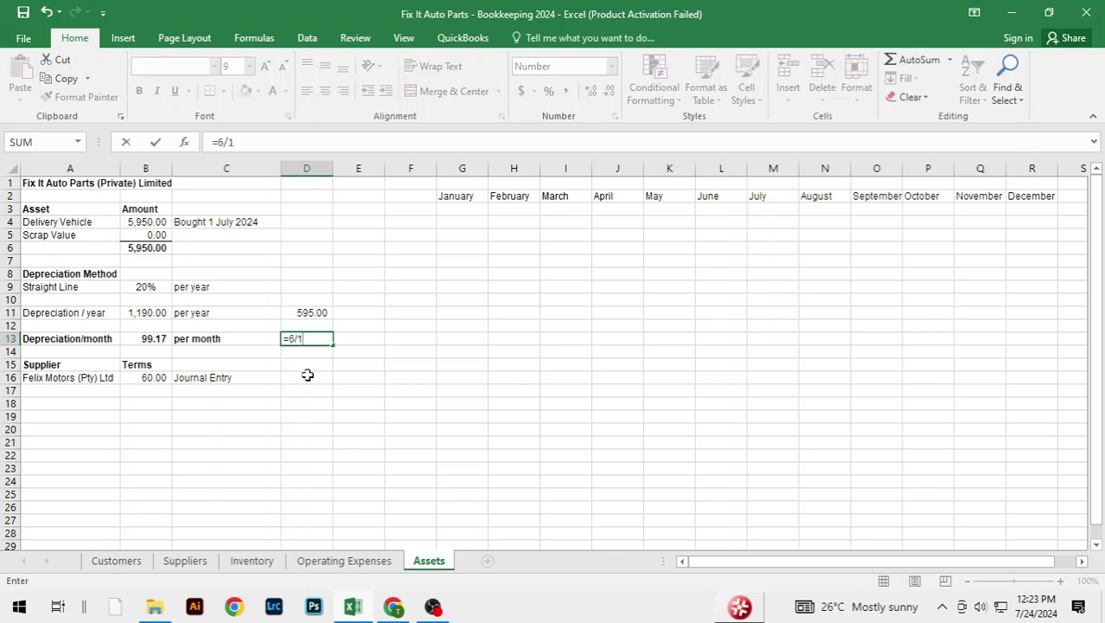
text(2*)
click(149, 338)
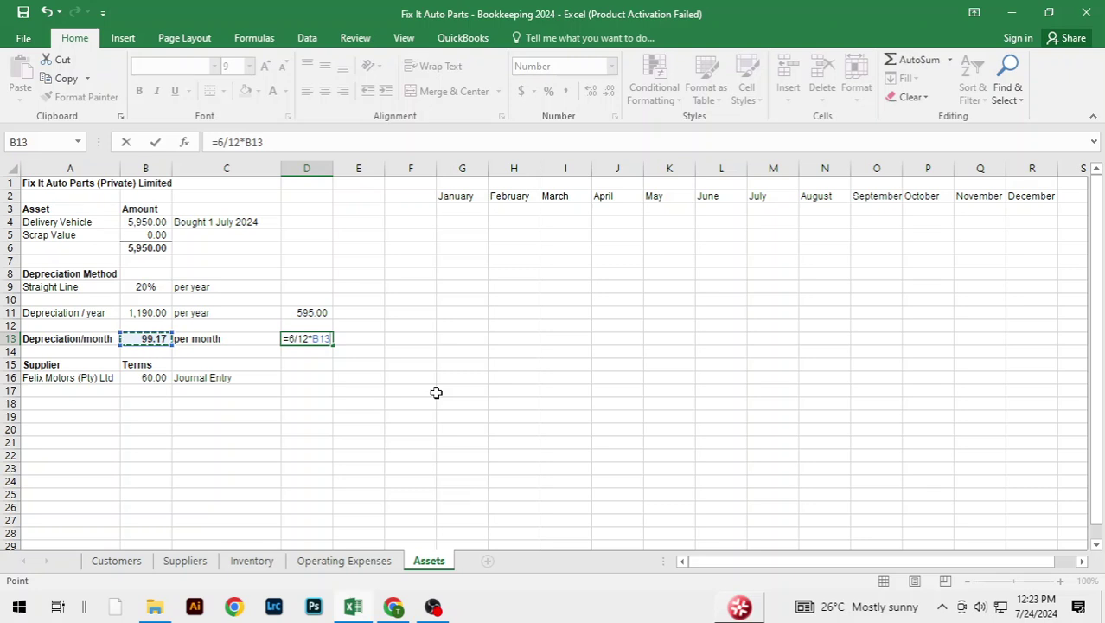
key(Return)
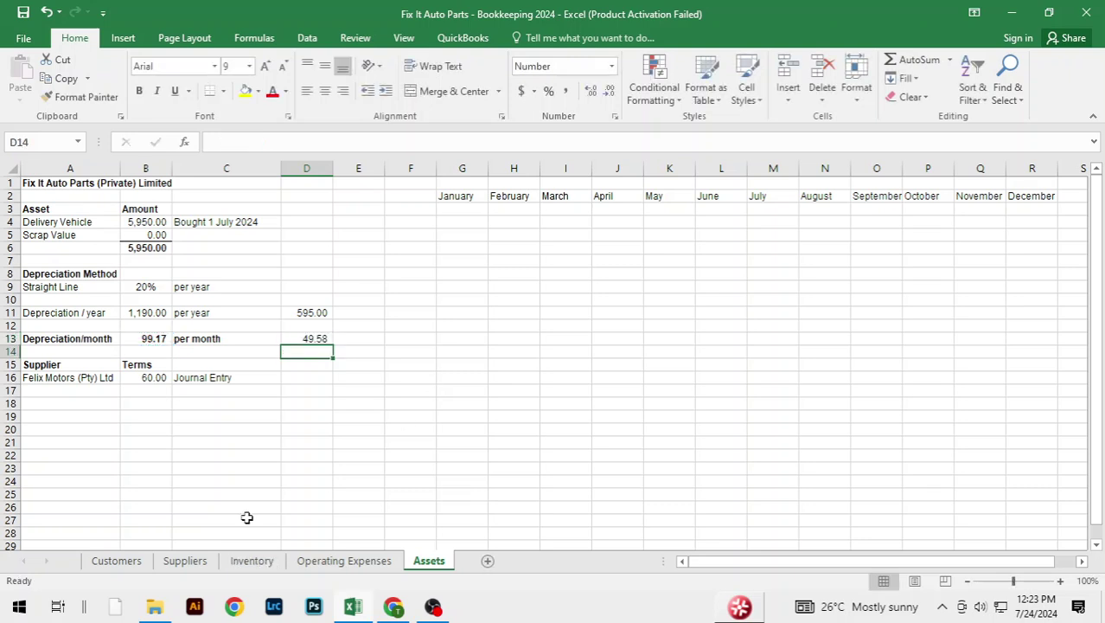
click(372, 338)
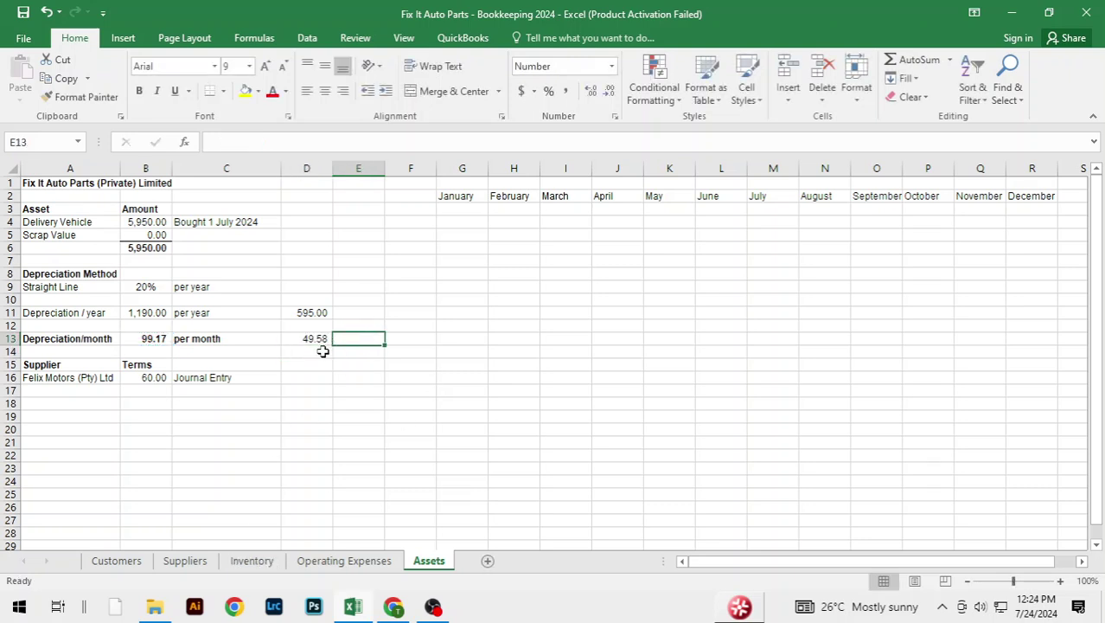
- Link the Depreciation amount in D8 of the Operating Expenses sheet to cell D13 on the Assets sheet
click(298, 561)
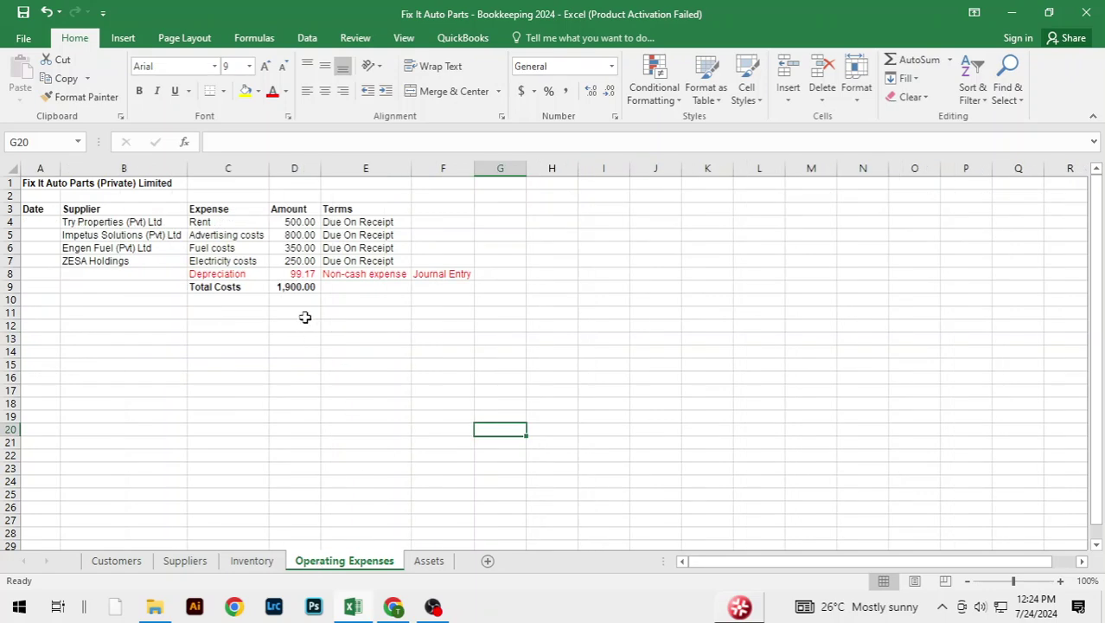
click(294, 275)
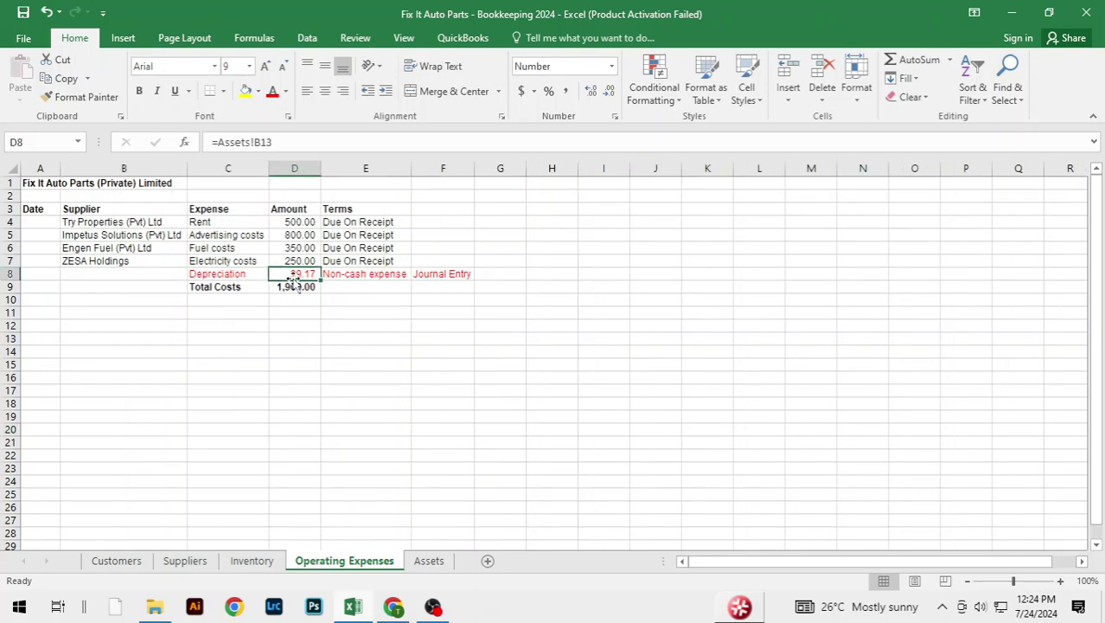
text(=)
click(429, 561)
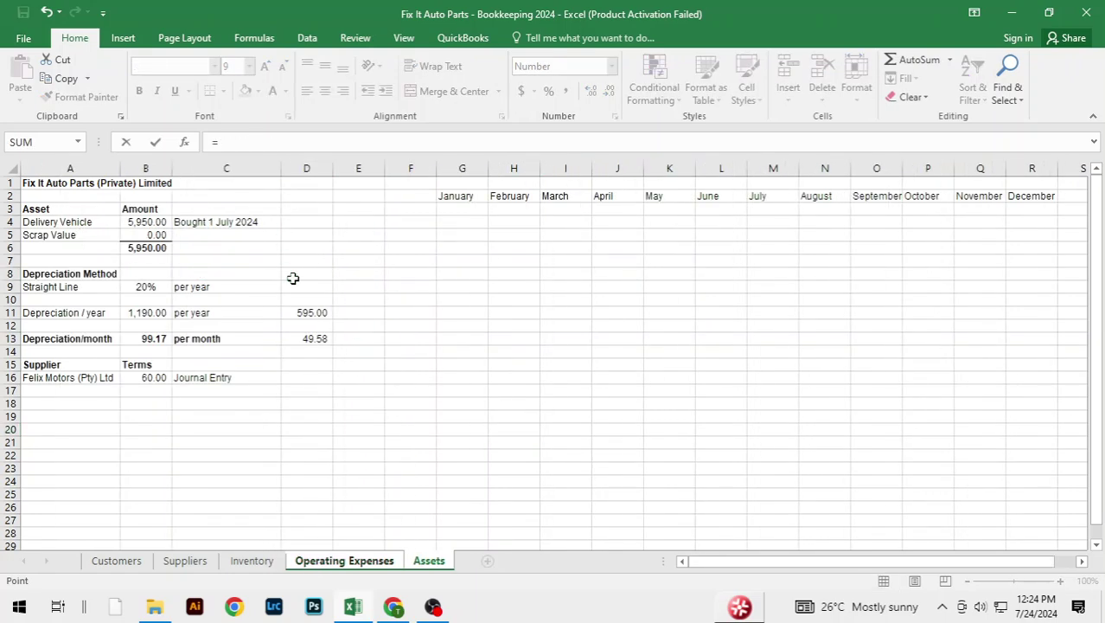
click(321, 339)
key(Return)
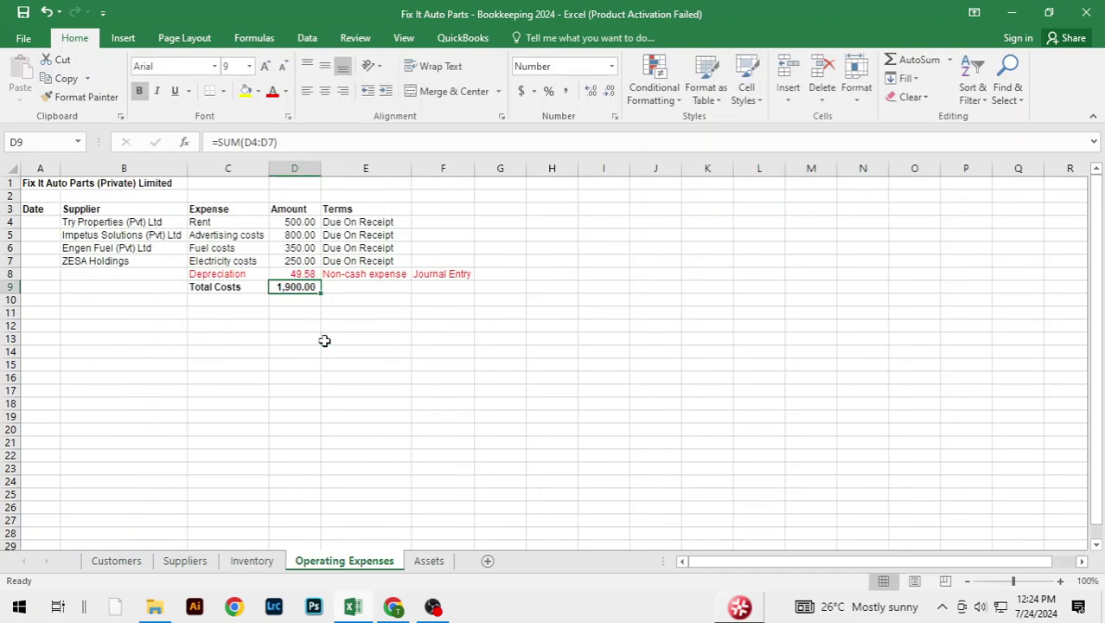
- Return to the Assets sheet and review the adjusted depreciation amounts in column D
click(364, 326)
click(429, 560)
click(498, 390)
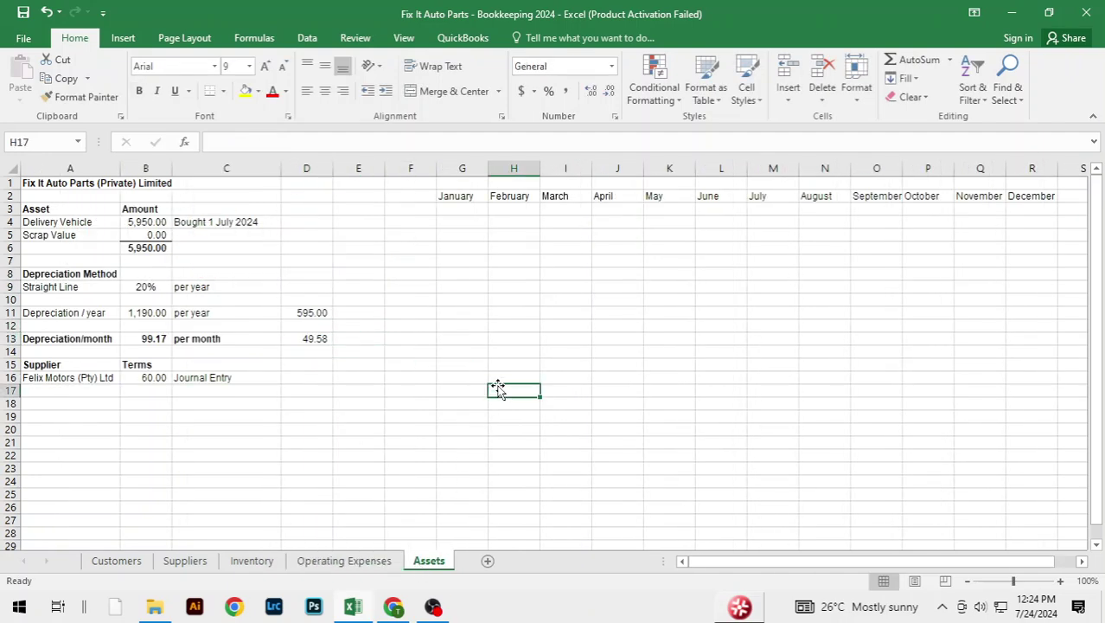
click(441, 352)
click(406, 300)
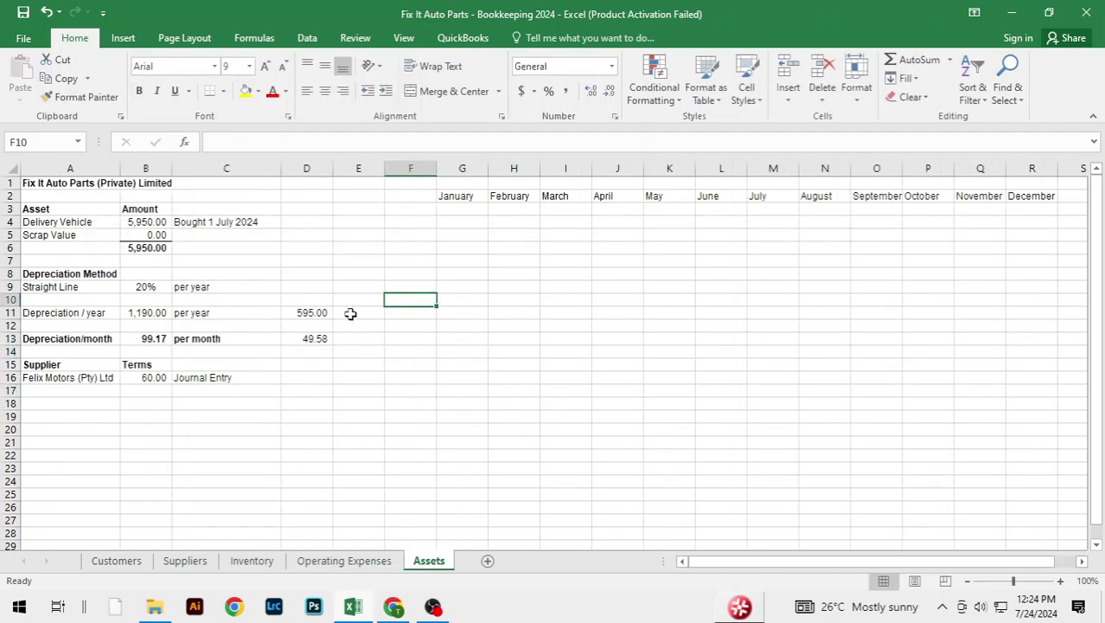
click(327, 249)
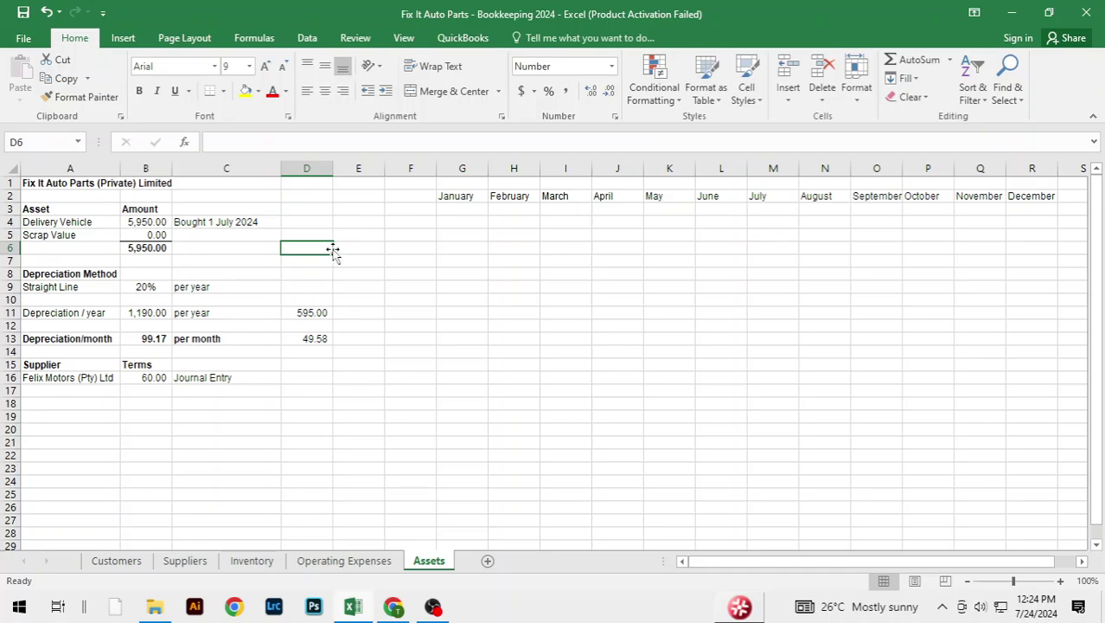
- Switch to QuickBooks Online and start a new bill for Felix Motors (Pty) Ltd dated 07/01/2024
key(alt+Tab)
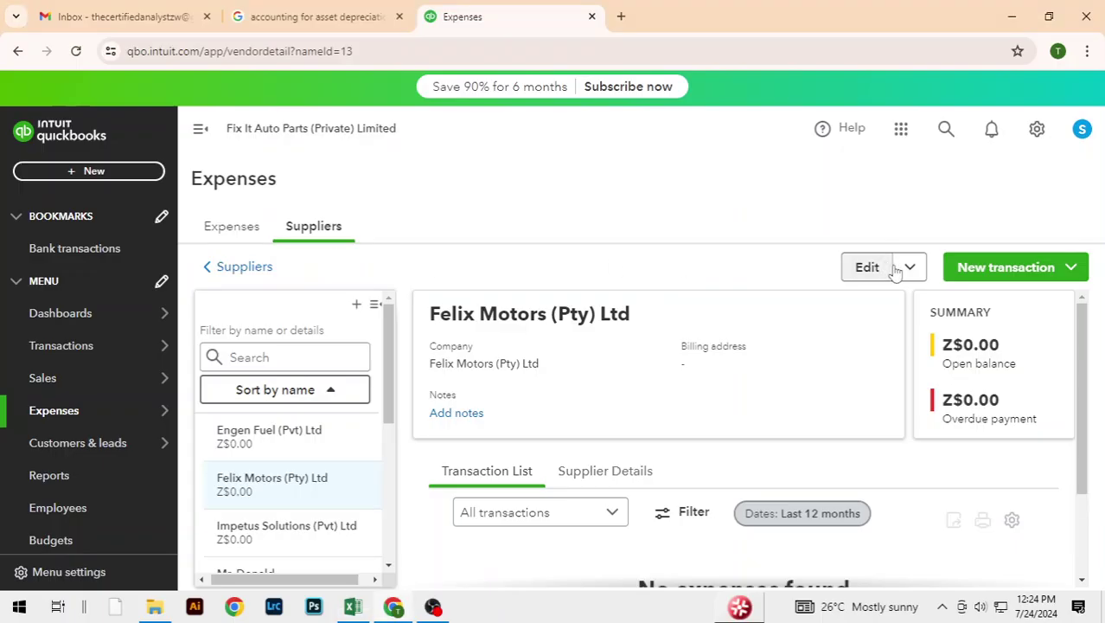
click(1069, 269)
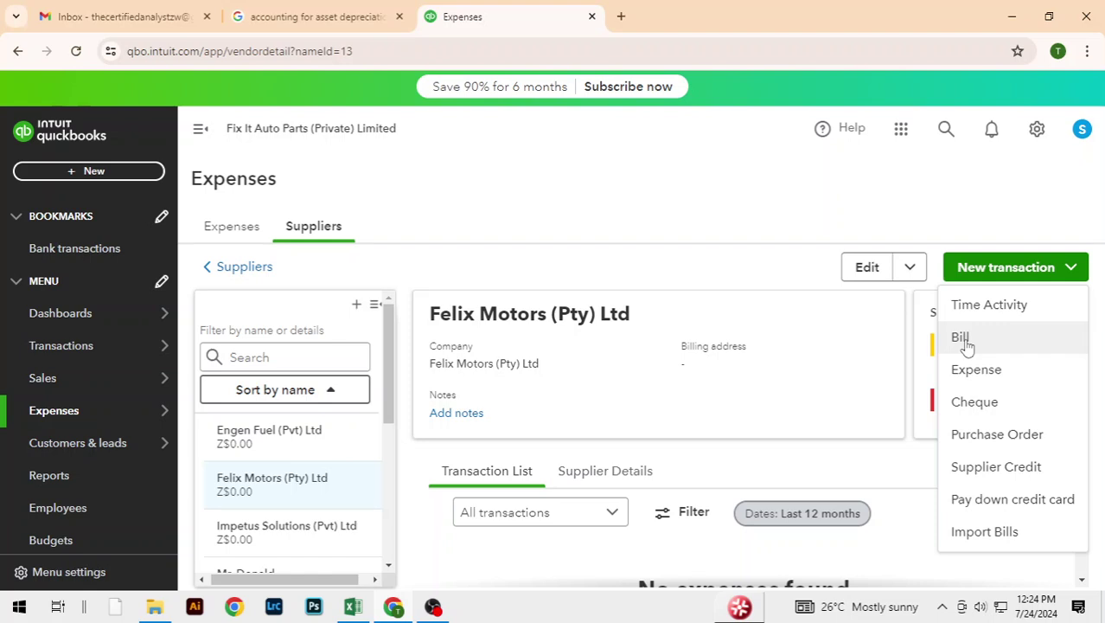
click(966, 346)
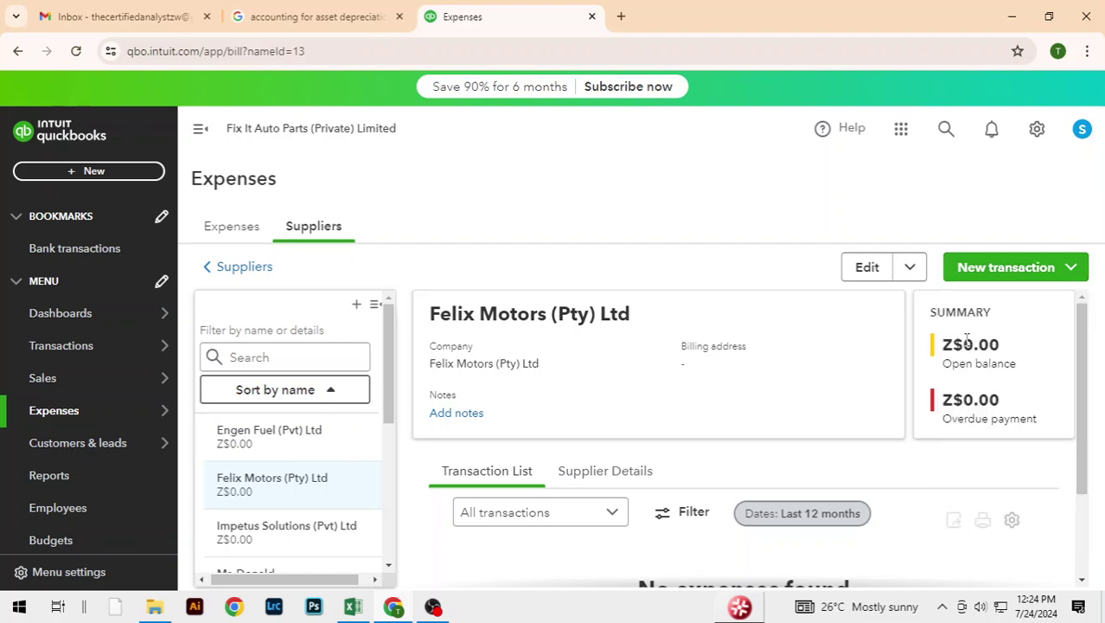
scroll(966, 345, down, 1)
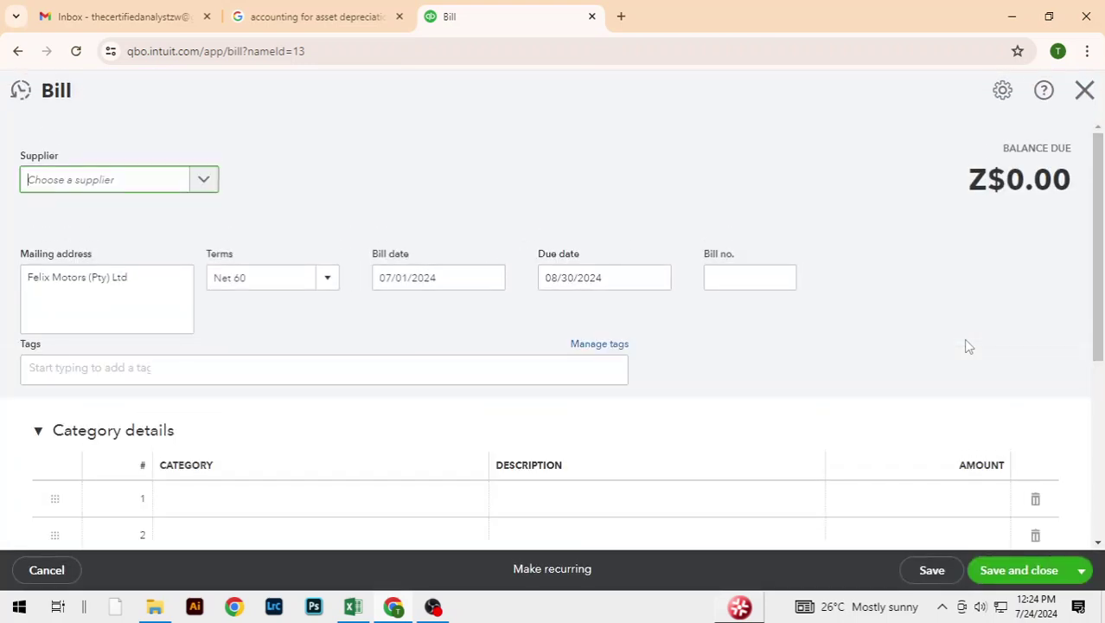
click(491, 278)
click(411, 370)
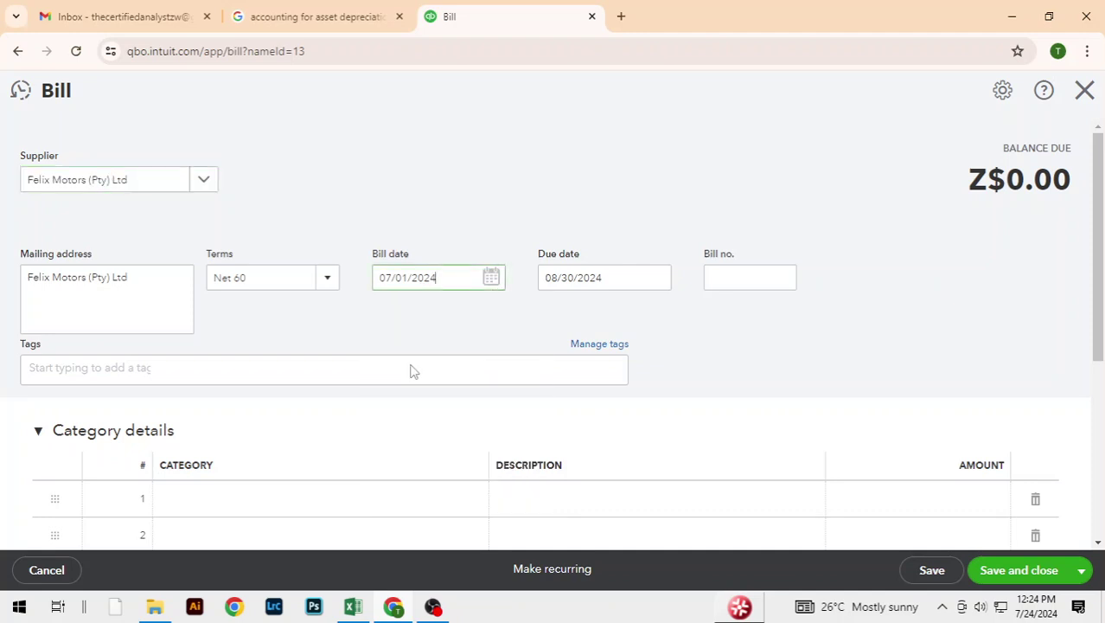
click(674, 333)
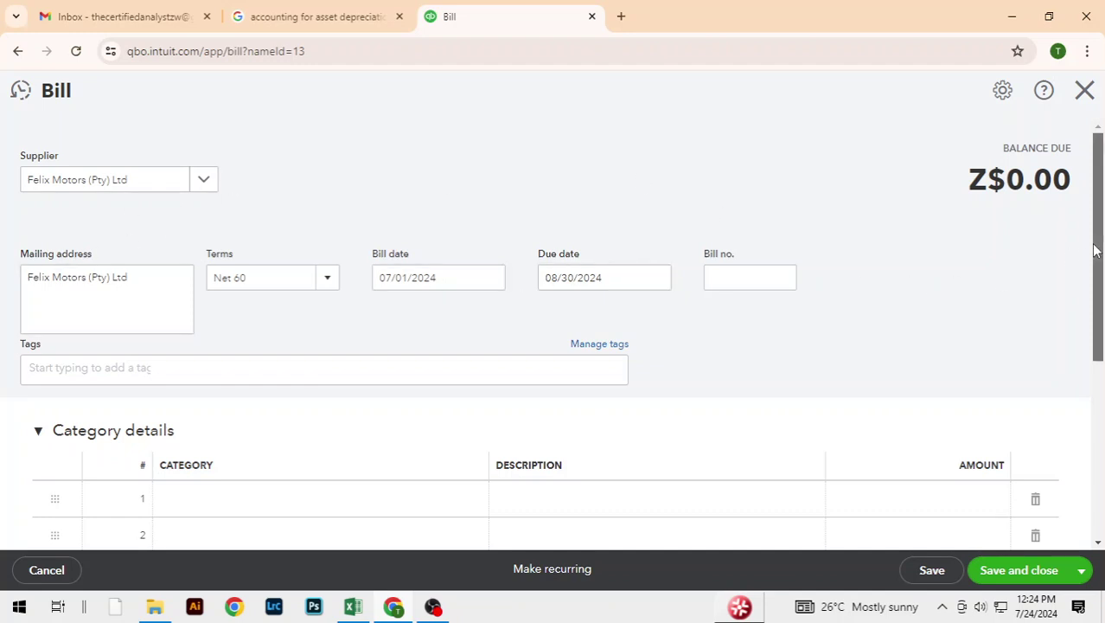
- Set the bill number of the Felix Motors bill to 10125
mouse_move(1093, 250)
mouse_down()
mouse_move(1097, 320)
mouse_move(1098, 246)
mouse_up()
click(772, 190)
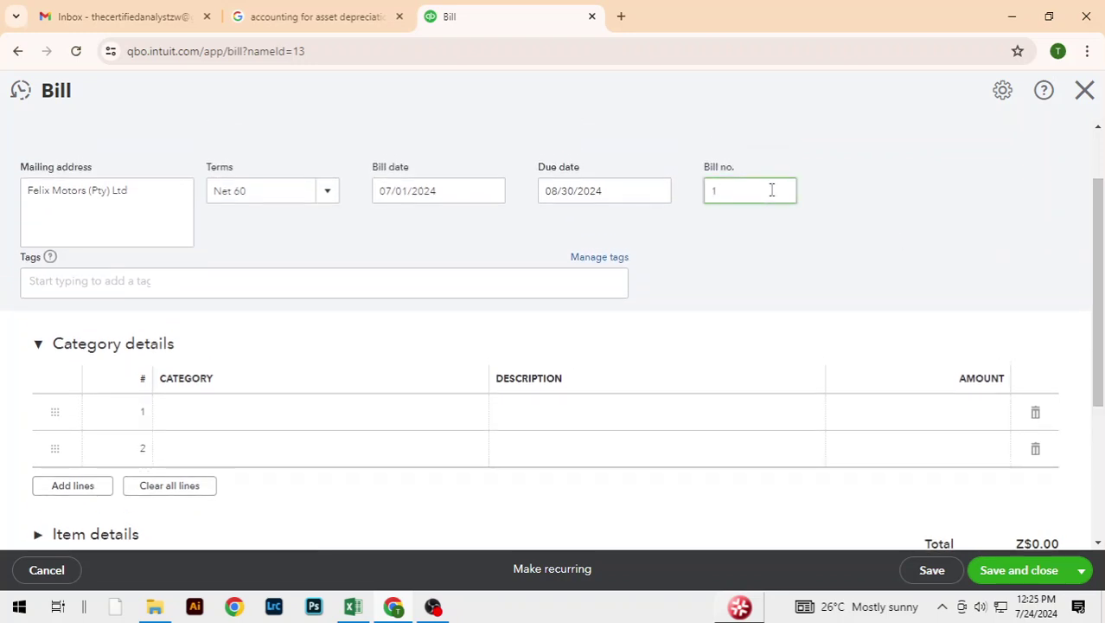
click(915, 220)
- Assign the fixed asset category Property, plant and equipment to the bill's first line
drag(1095, 234, 1088, 319)
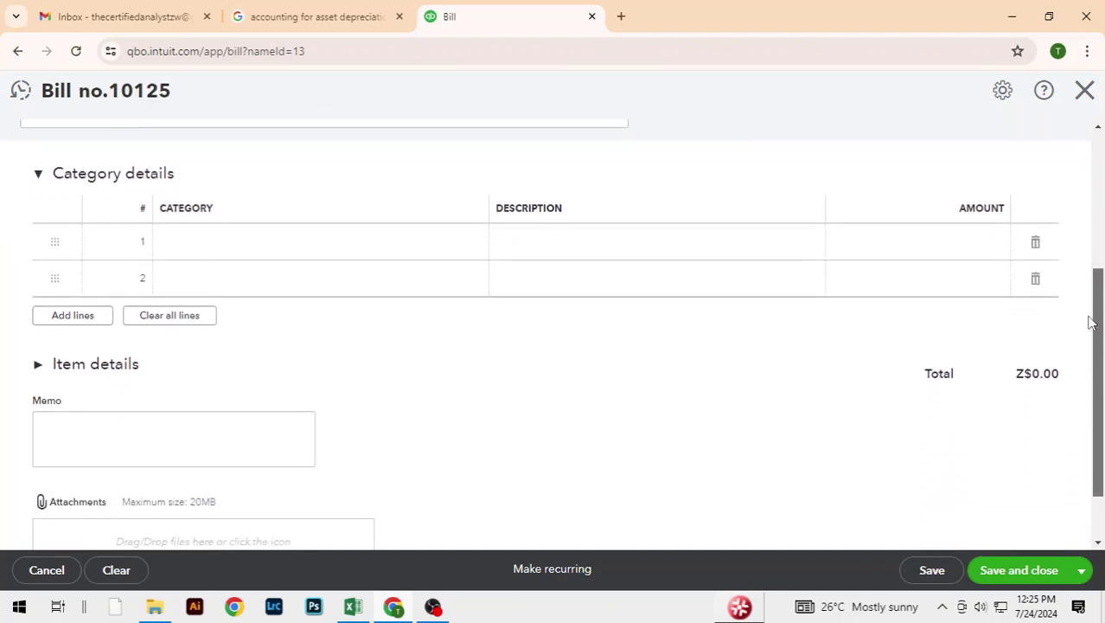
click(389, 242)
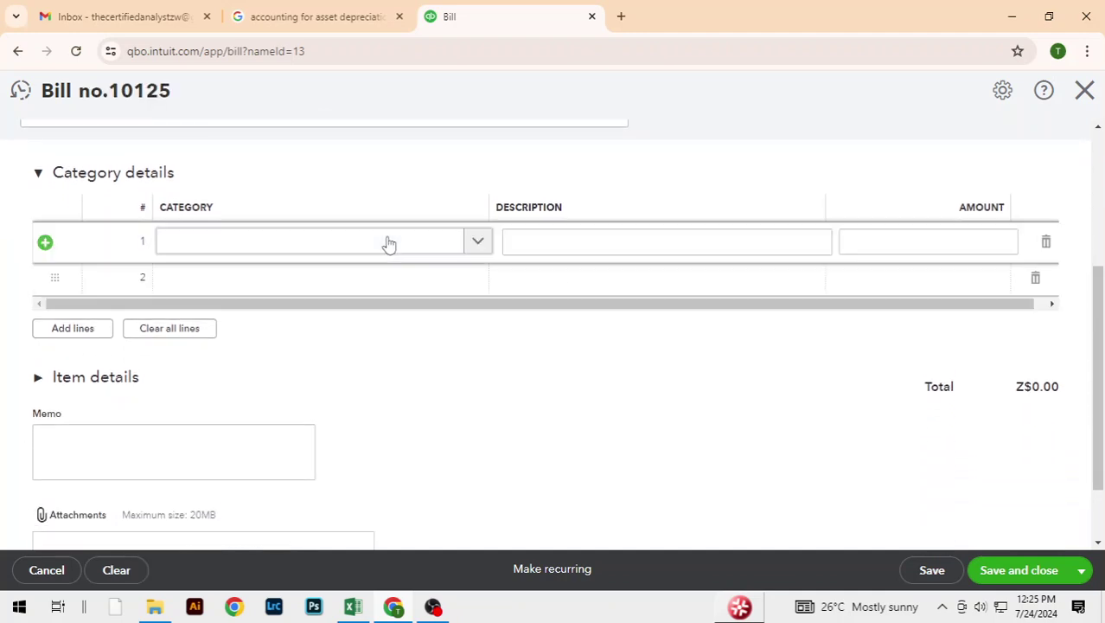
click(470, 245)
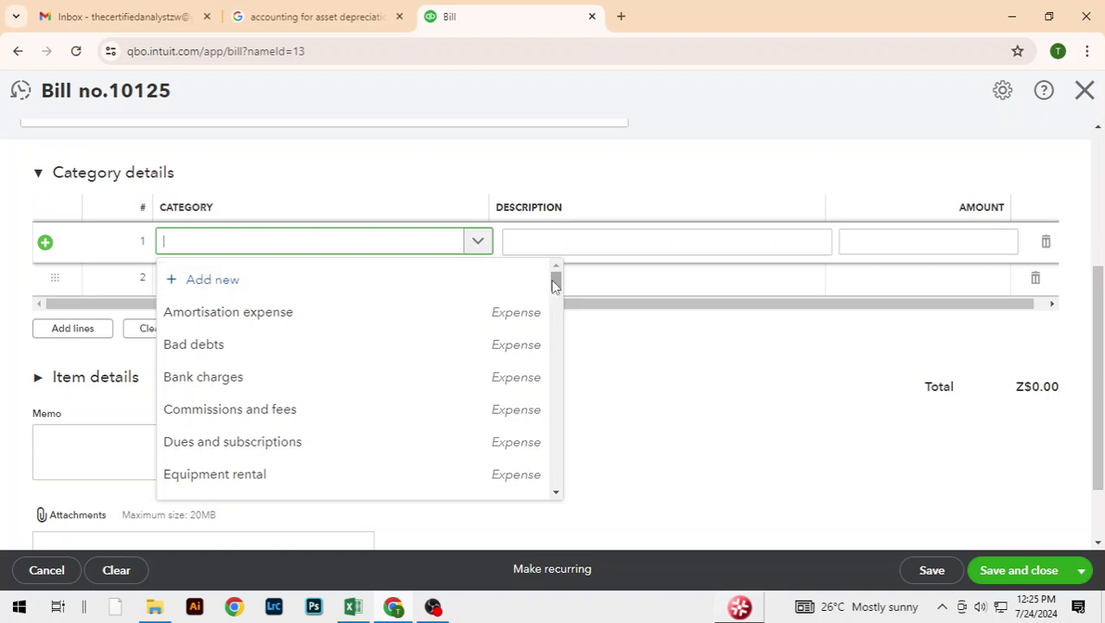
drag(552, 280, 513, 463)
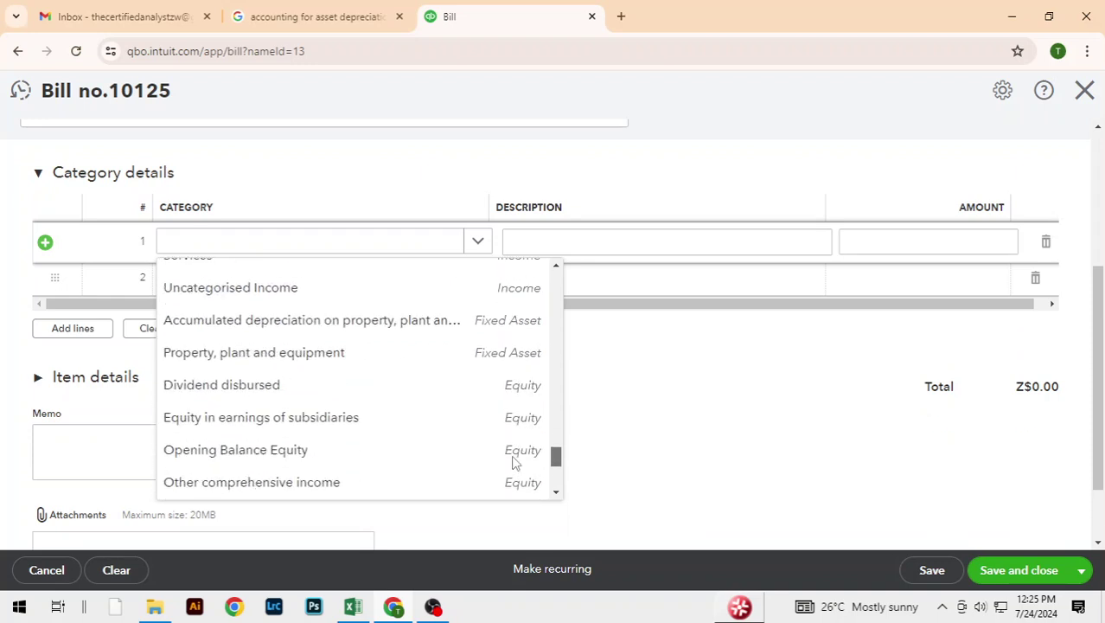
click(267, 361)
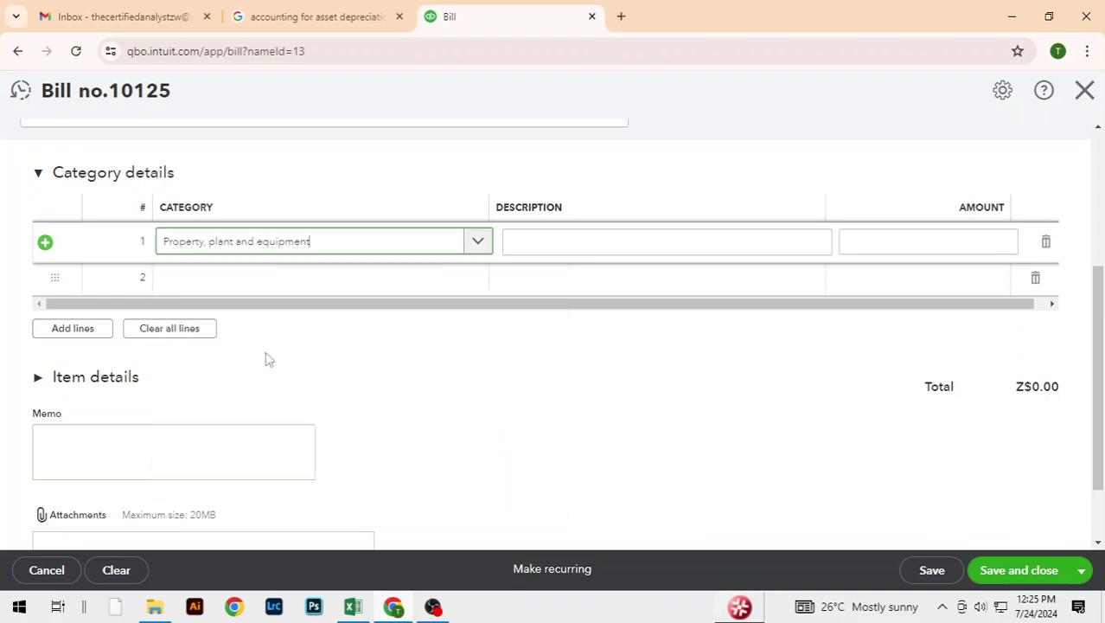
- Describe the first bill line as Delivery Vehicle and enter its amount of 5,950.00 from the Excel Assets sheet
click(668, 238)
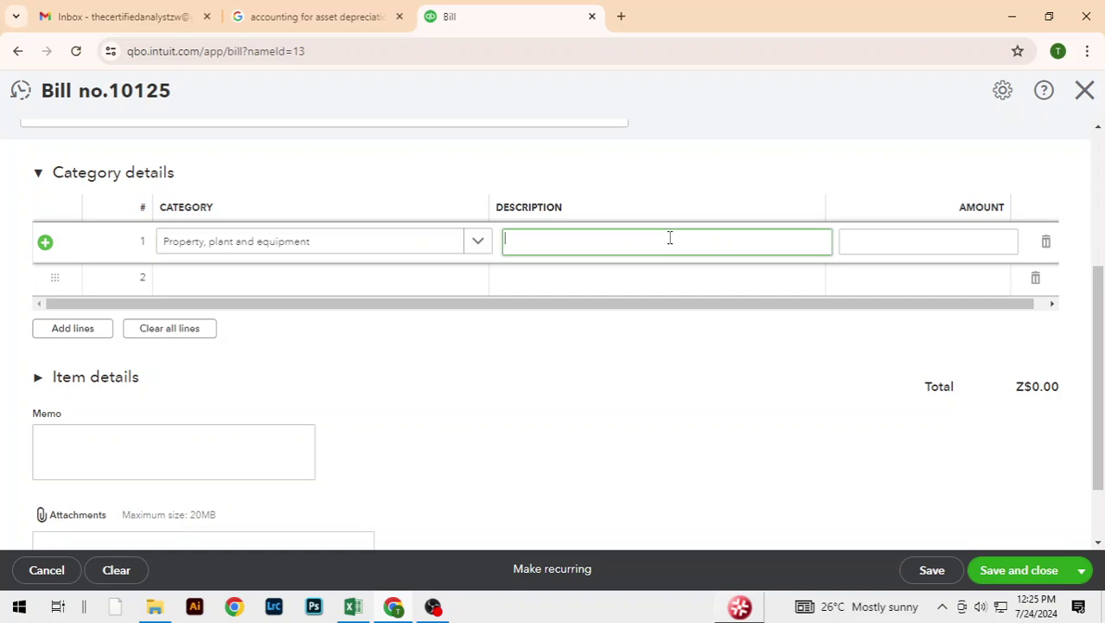
text(D)
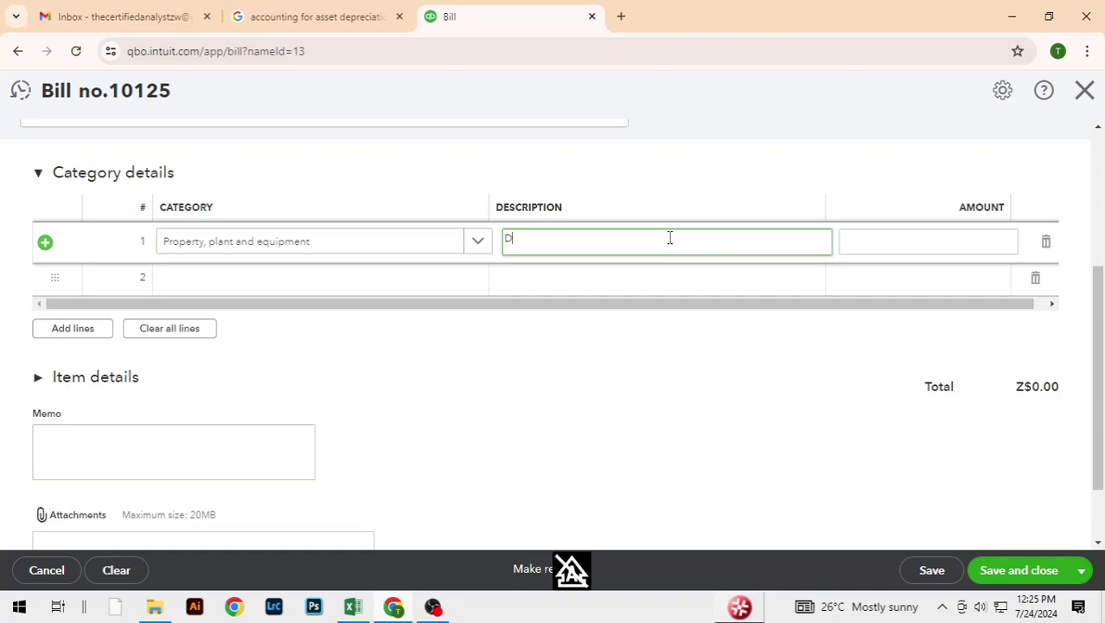
text(eliver)
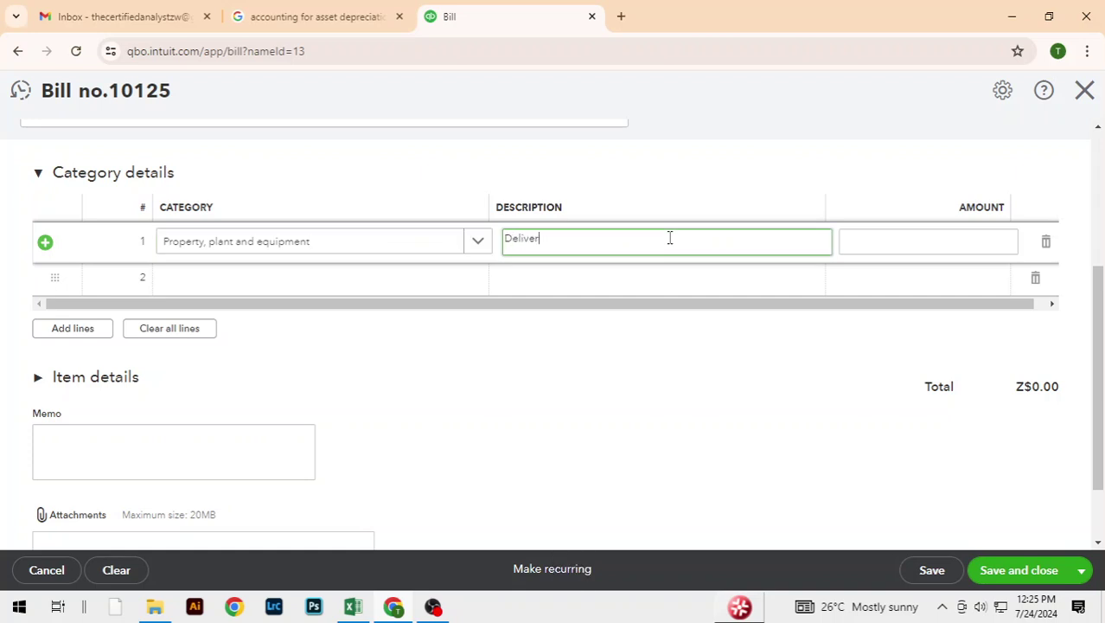
text(y Vehicle)
click(972, 243)
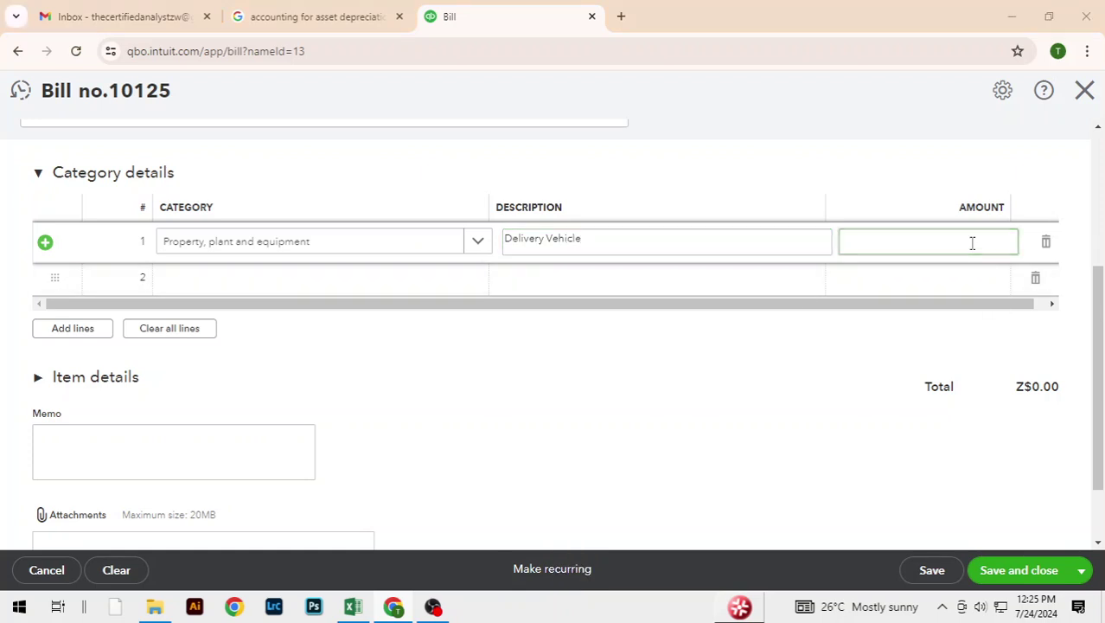
key(alt+Tab)
key(alt+Tab)
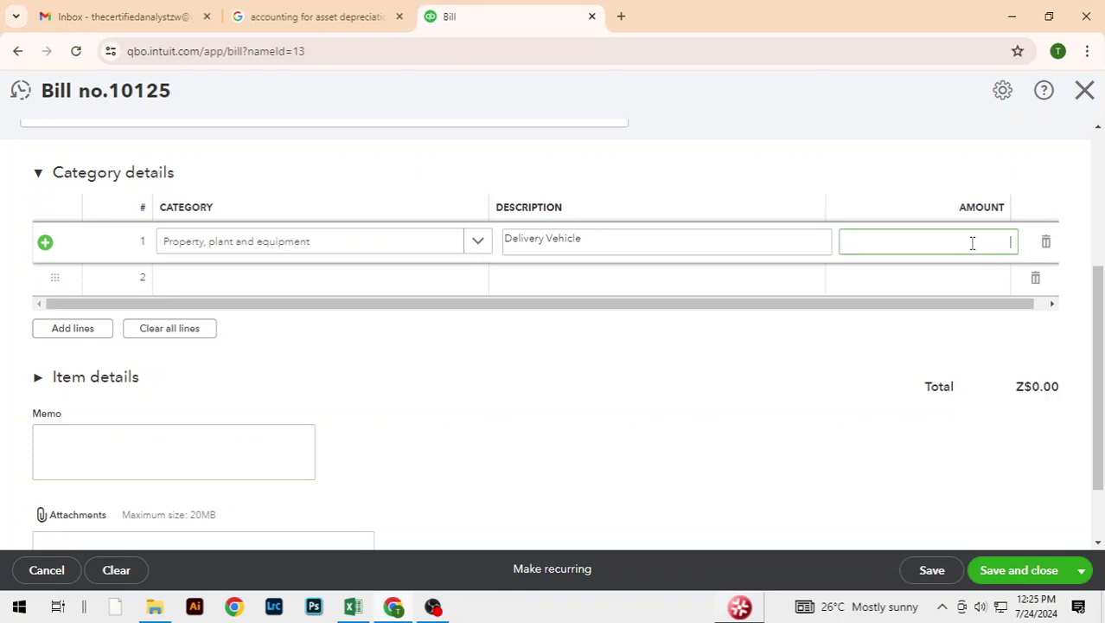
click(903, 313)
- Review the bill's supplier, terms, dates and category line, and save and close the bill
scroll(1097, 391, up, 3)
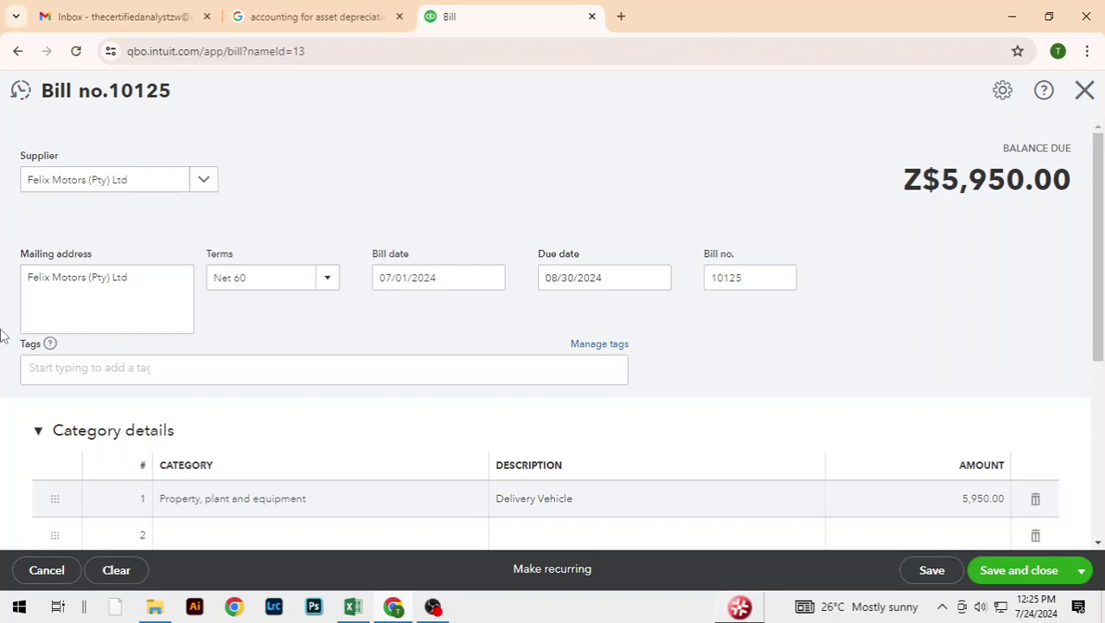
scroll(851, 190, down, 2)
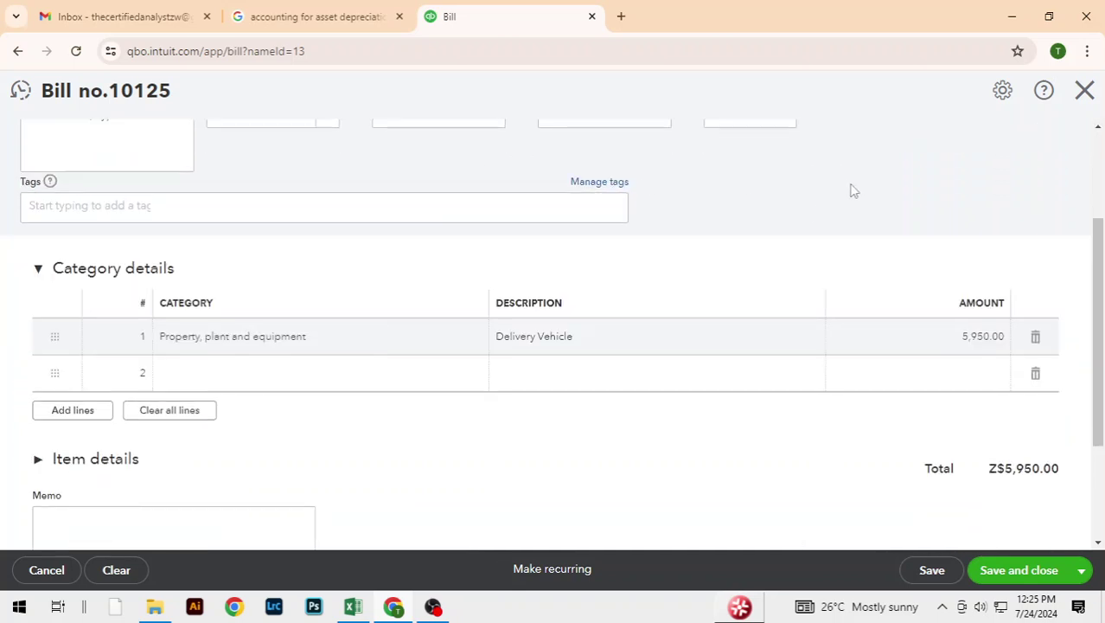
scroll(851, 190, up, 2)
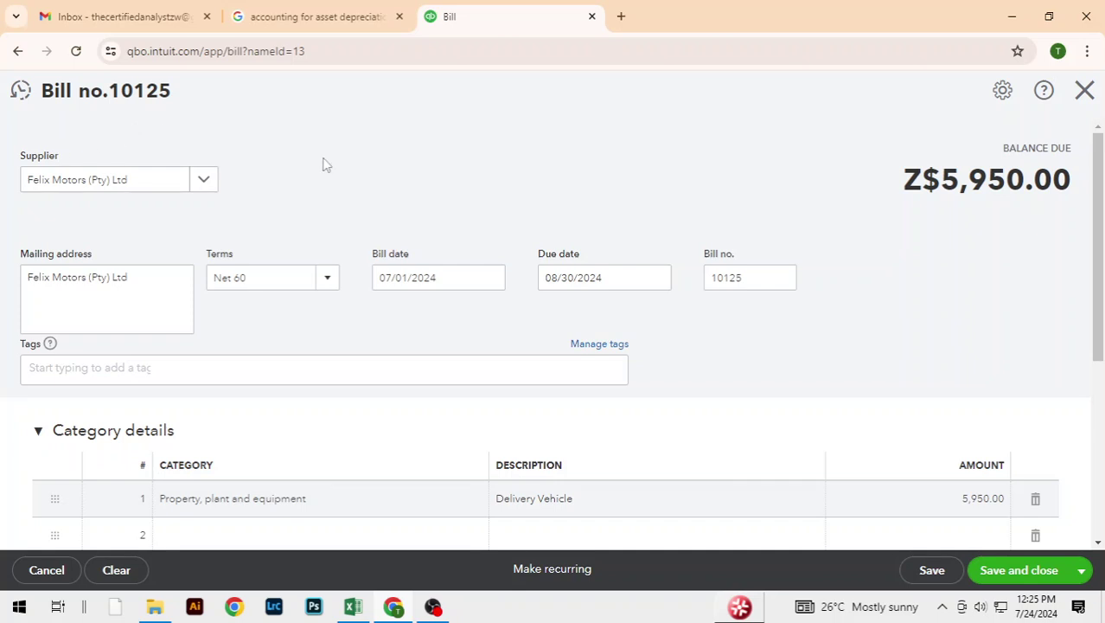
scroll(749, 182, down, 2)
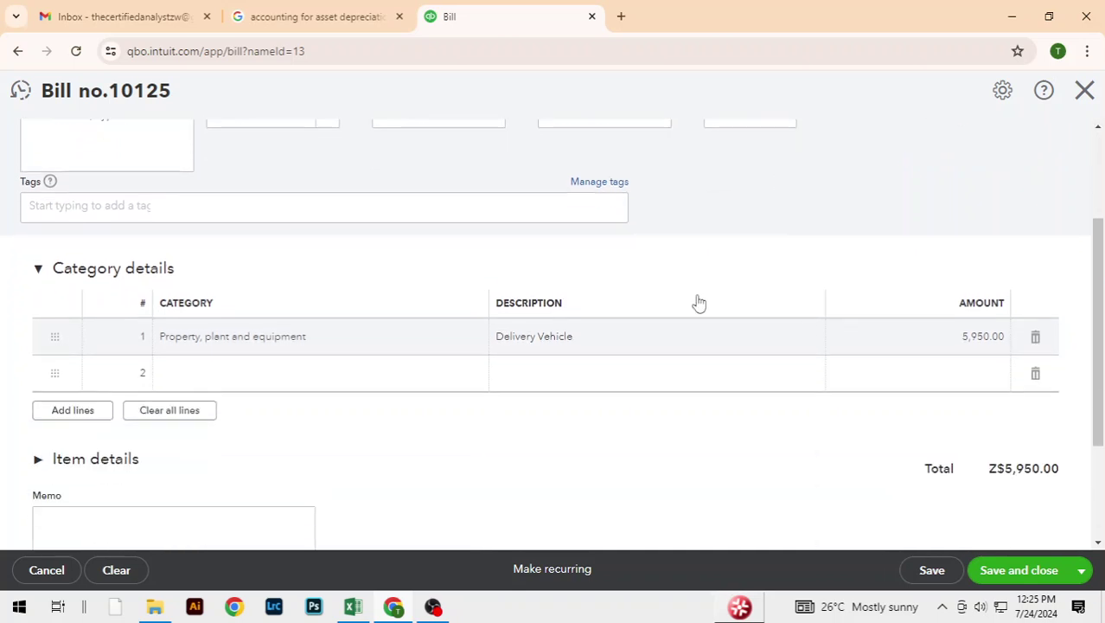
scroll(911, 237, down, 2)
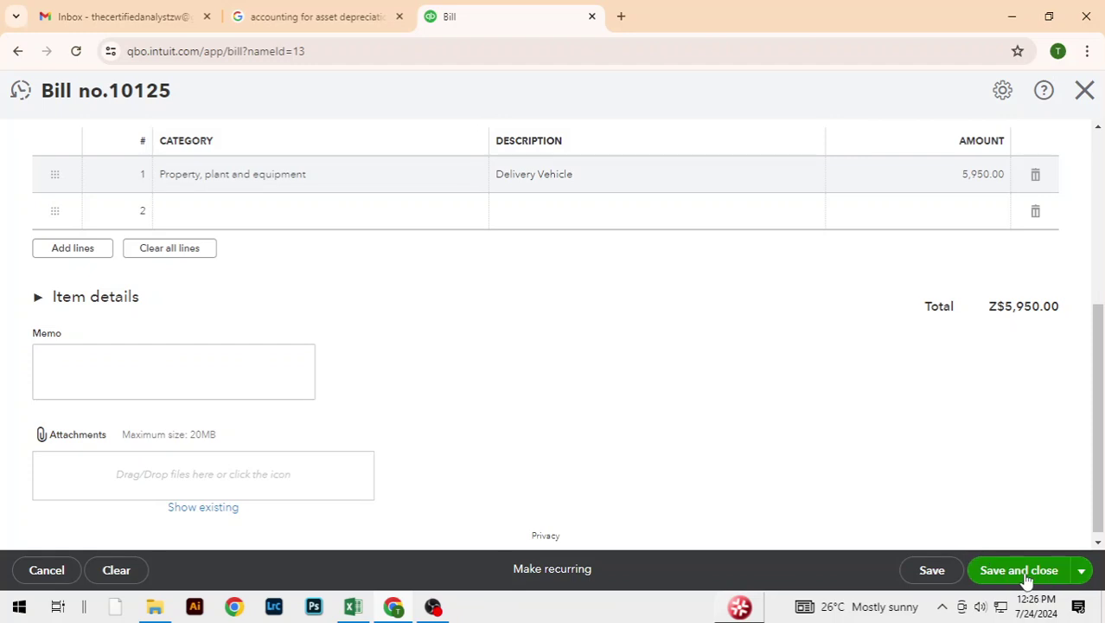
- Switch to the Assets sheet in Excel and enter the formula =B4/2 in cell D4 beside the delivery vehicle amount
key(alt+Tab)
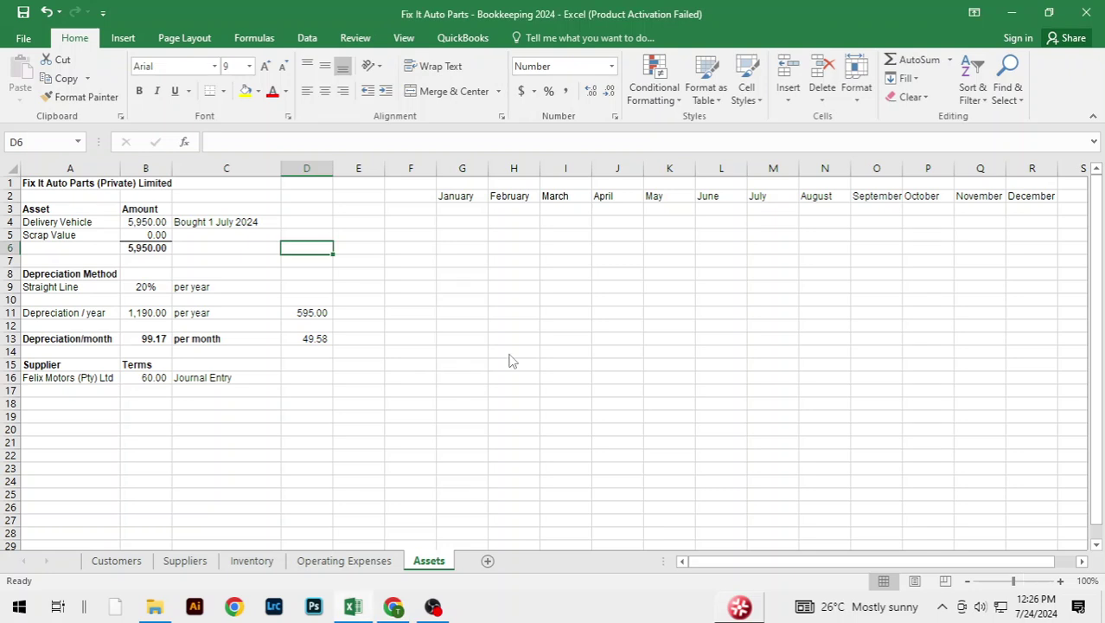
click(314, 223)
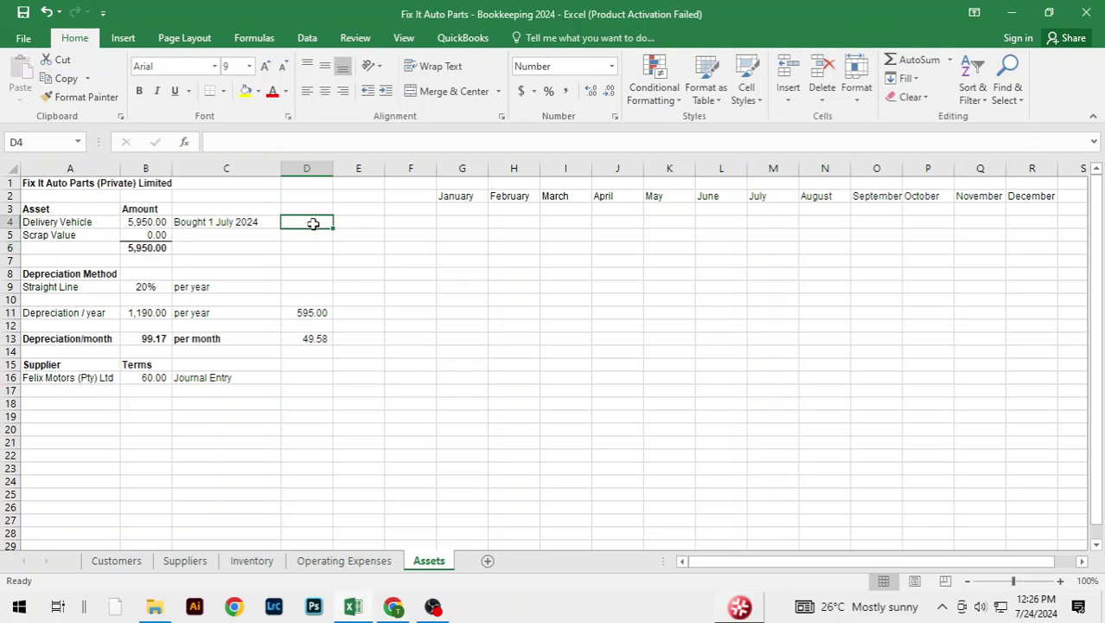
text(=)
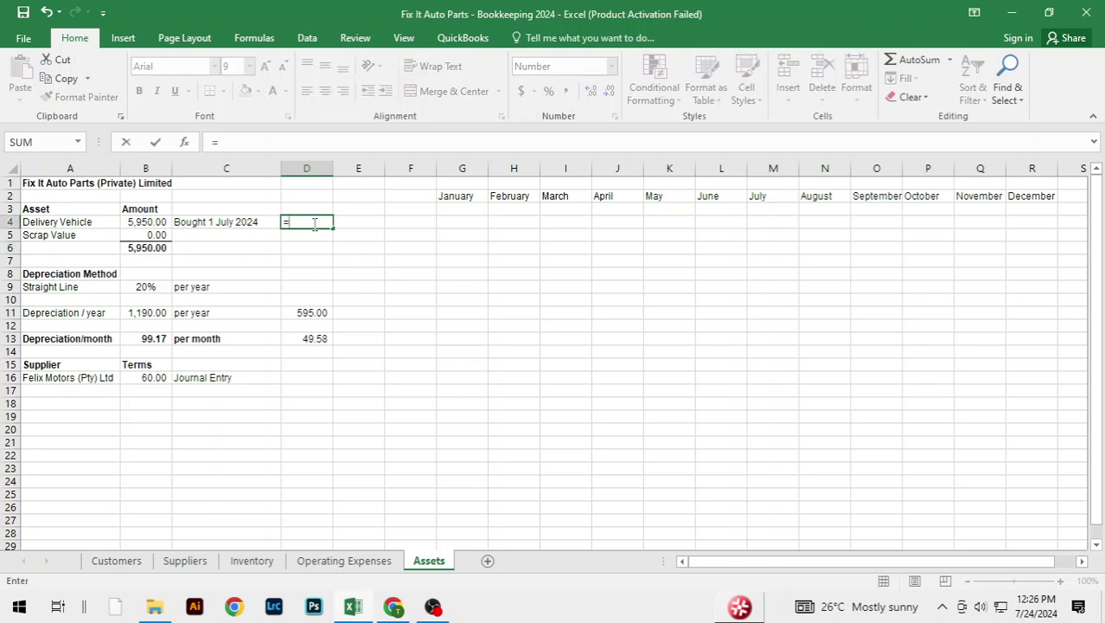
key(Left)
key(Left)
key(Left)
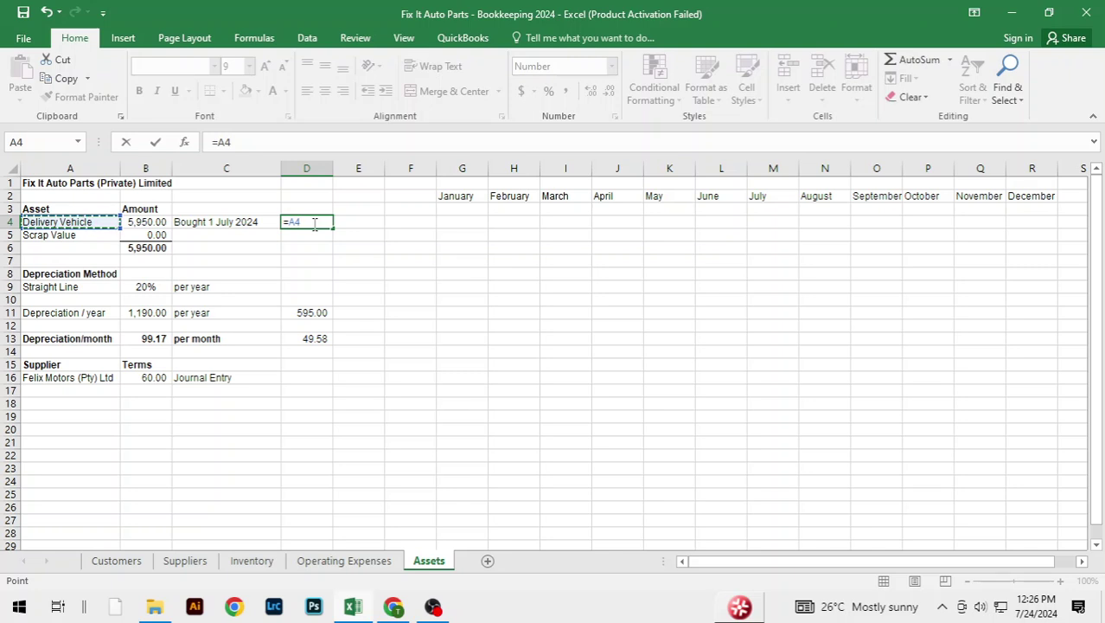
key(Right)
text(/2)
key(Return)
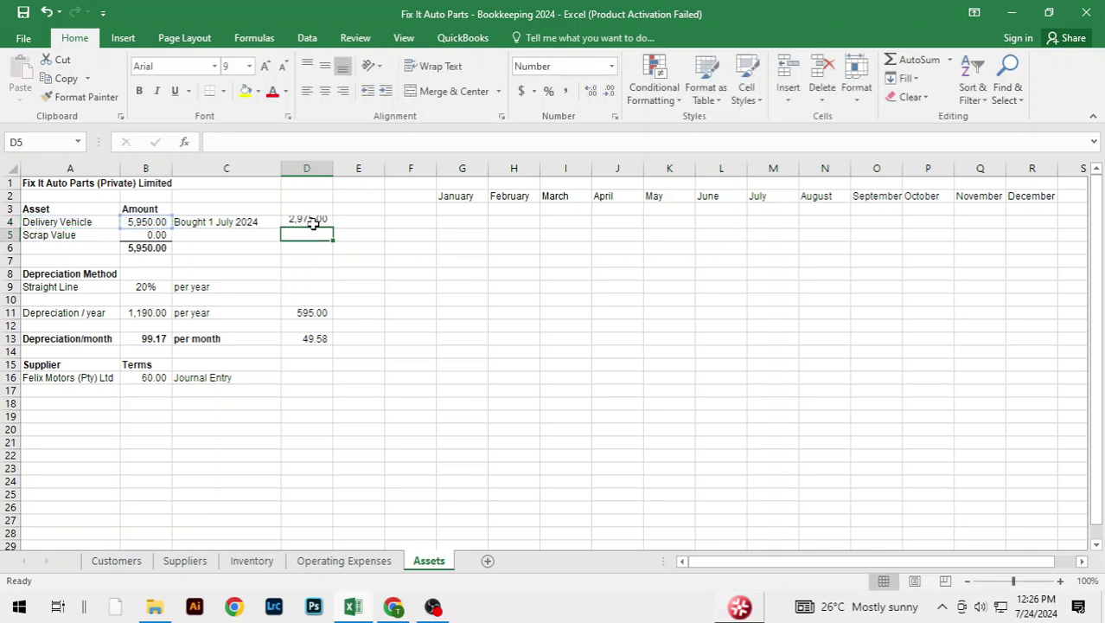
click(313, 223)
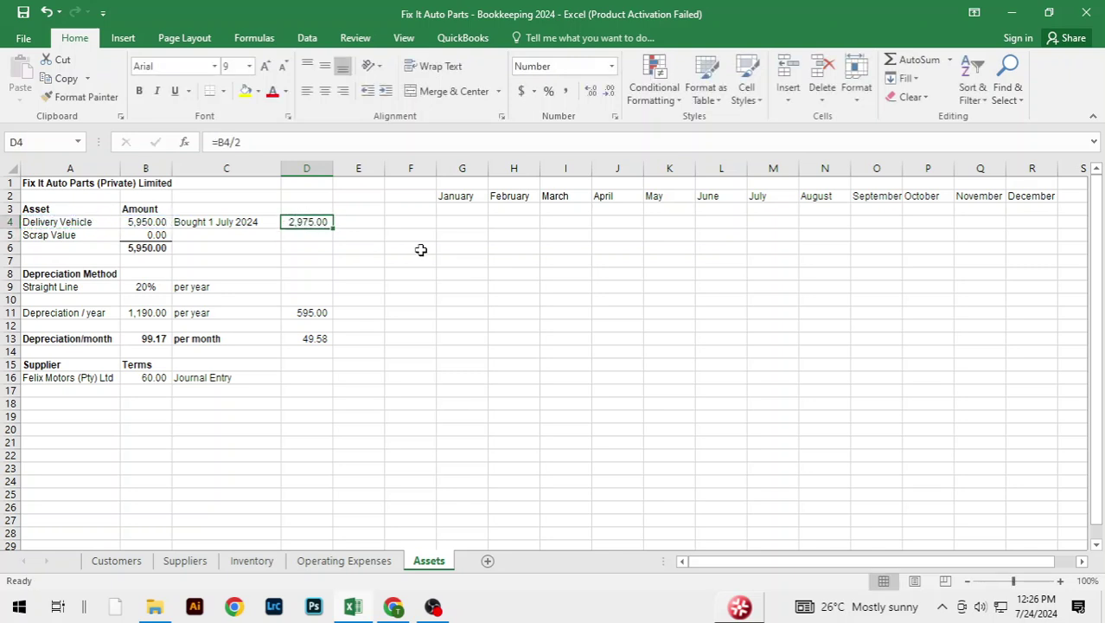
- Switch to QuickBooks Online and check the saved bill in Felix Motors' transaction list and the supplier's open balance in the suppliers list
key(alt+Tab)
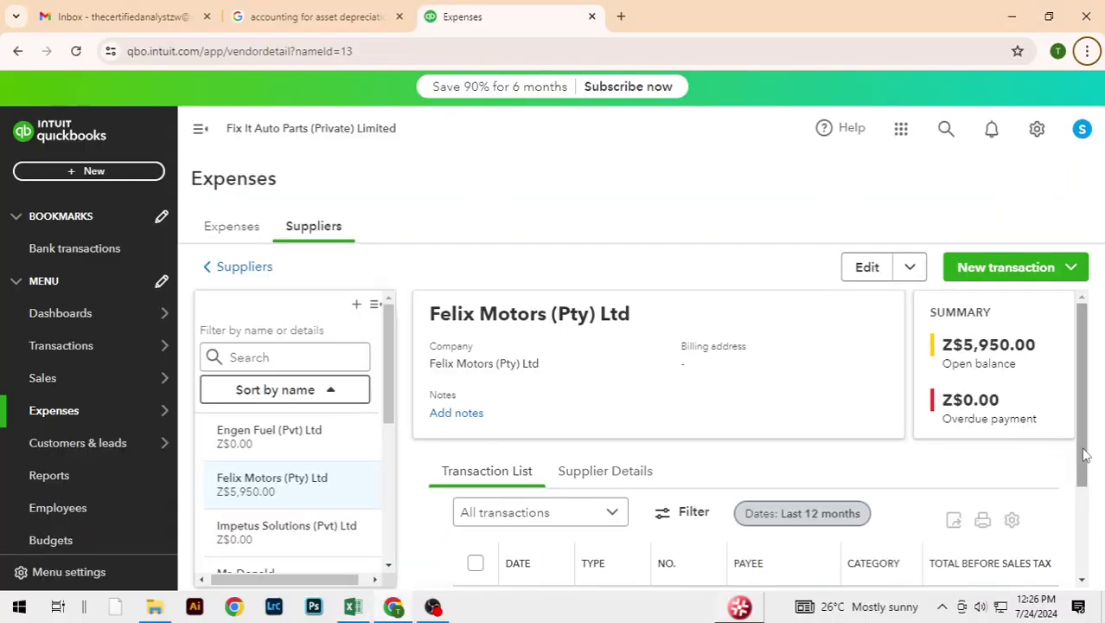
scroll(1048, 452, down, 2)
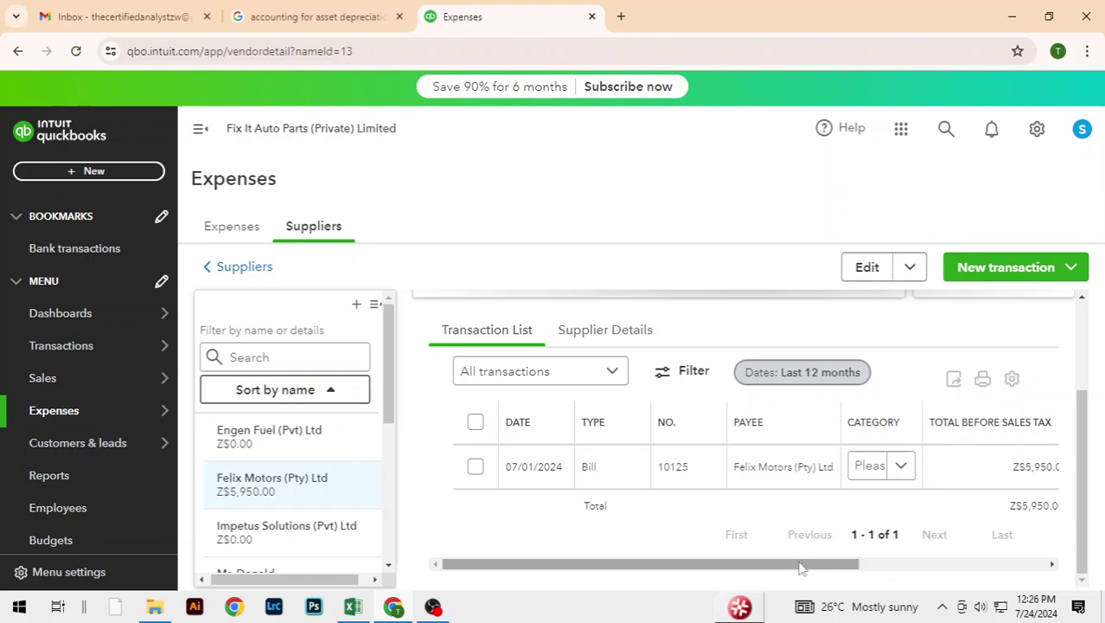
drag(802, 564, 1027, 575)
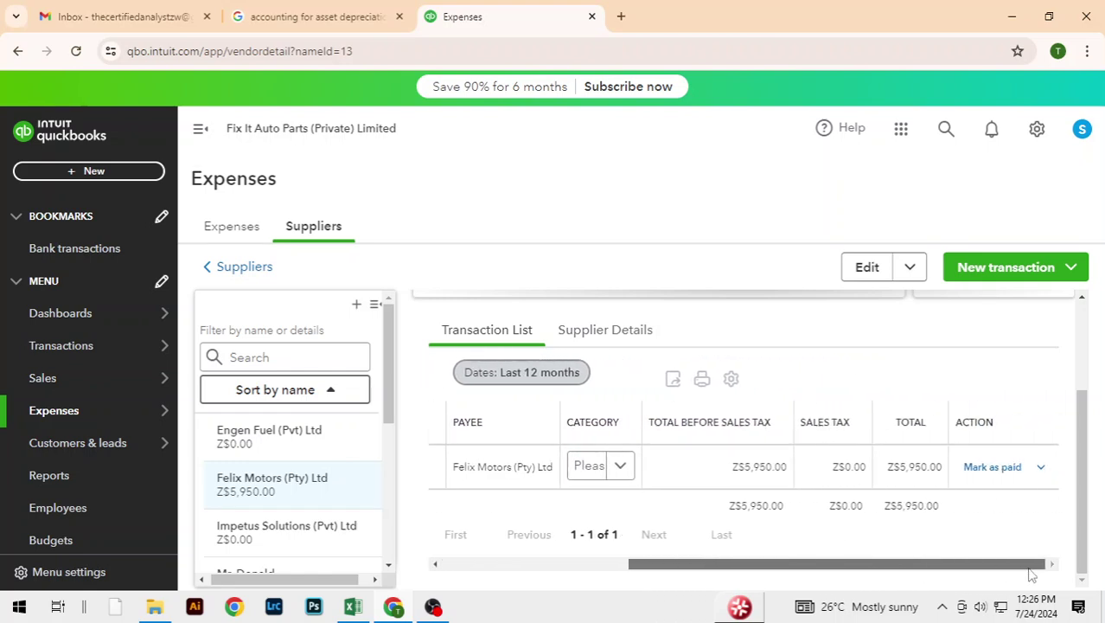
click(1043, 468)
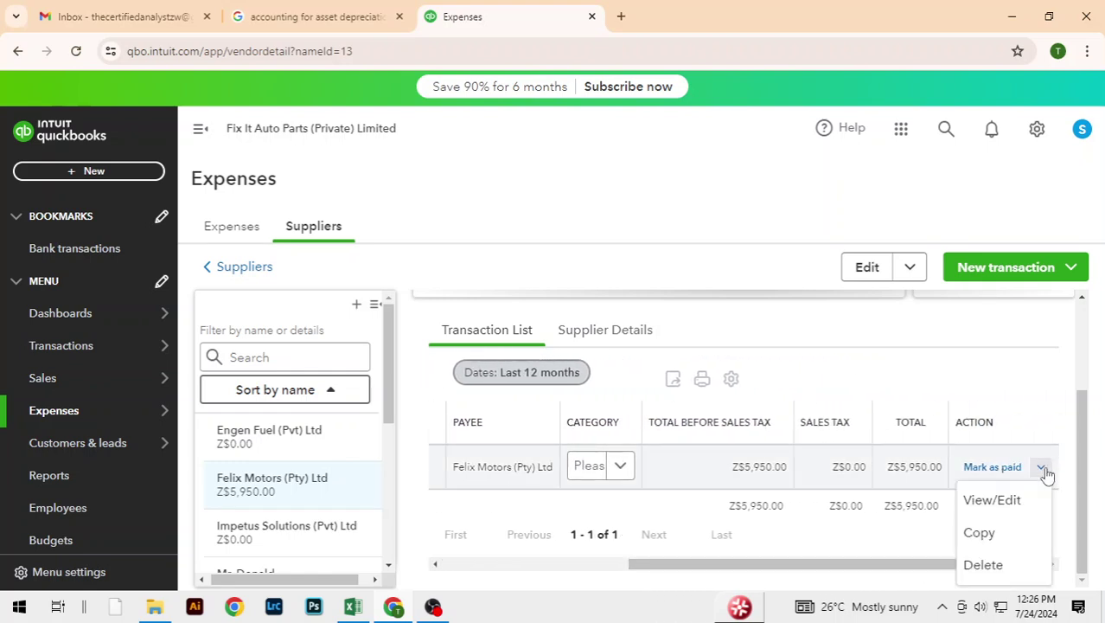
click(1043, 376)
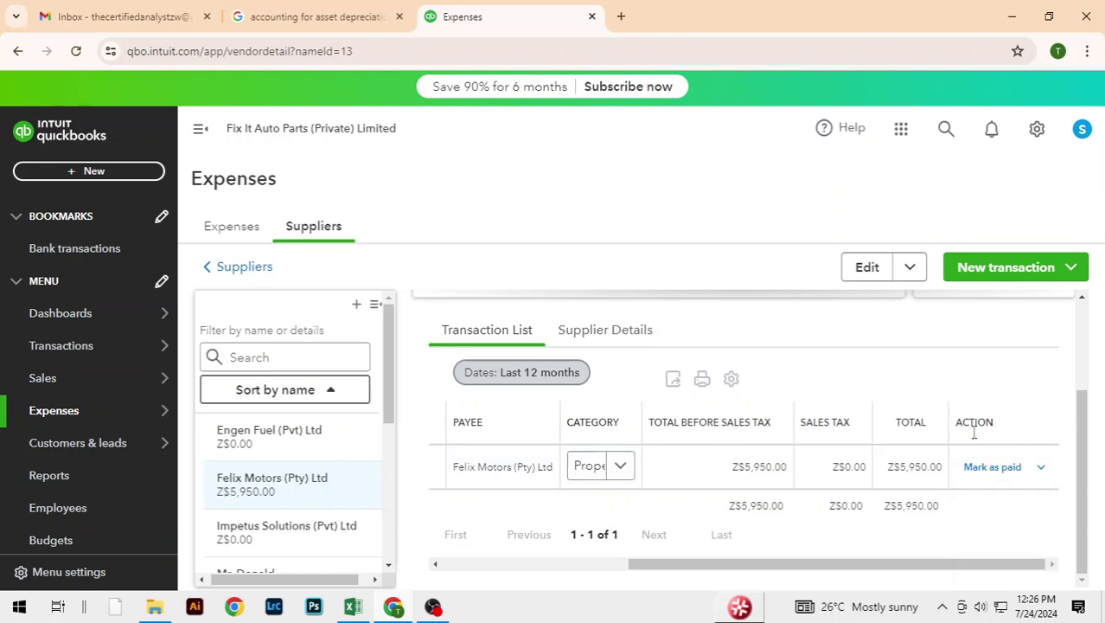
click(259, 274)
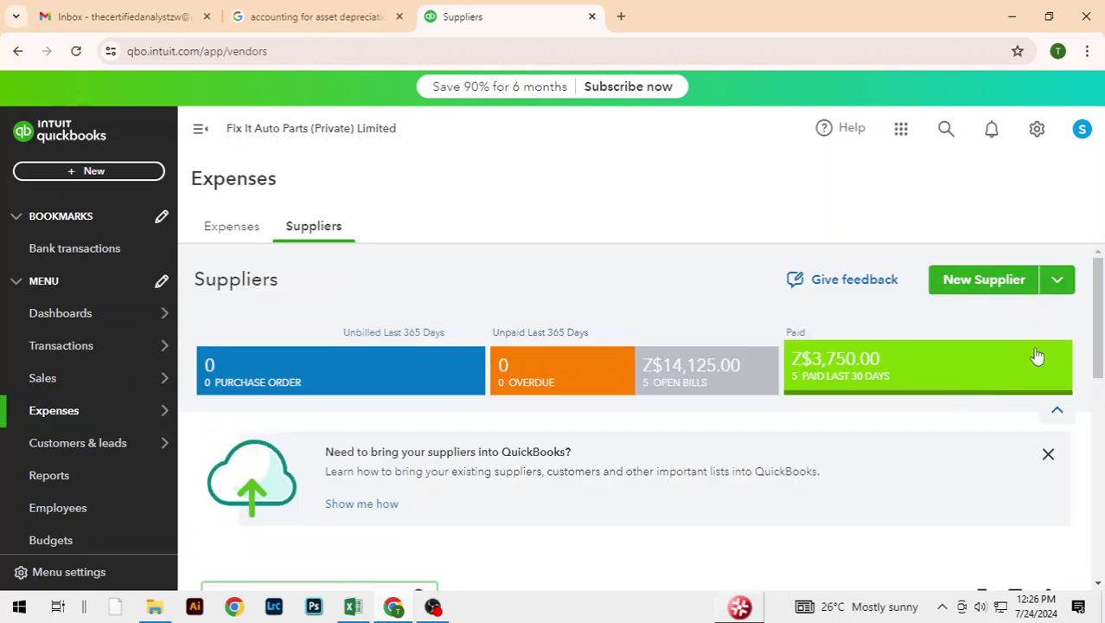
drag(1100, 327, 1096, 454)
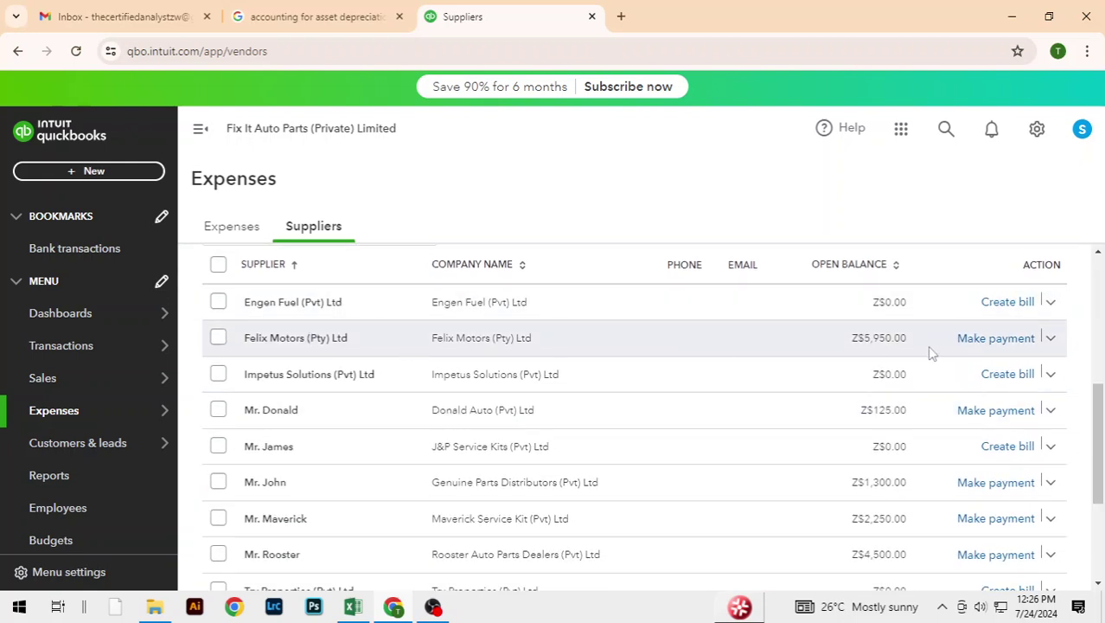
- Create a bill payment for Felix Motors, set the payment on the outstanding bill to 2,975.00, and save and close it
click(991, 348)
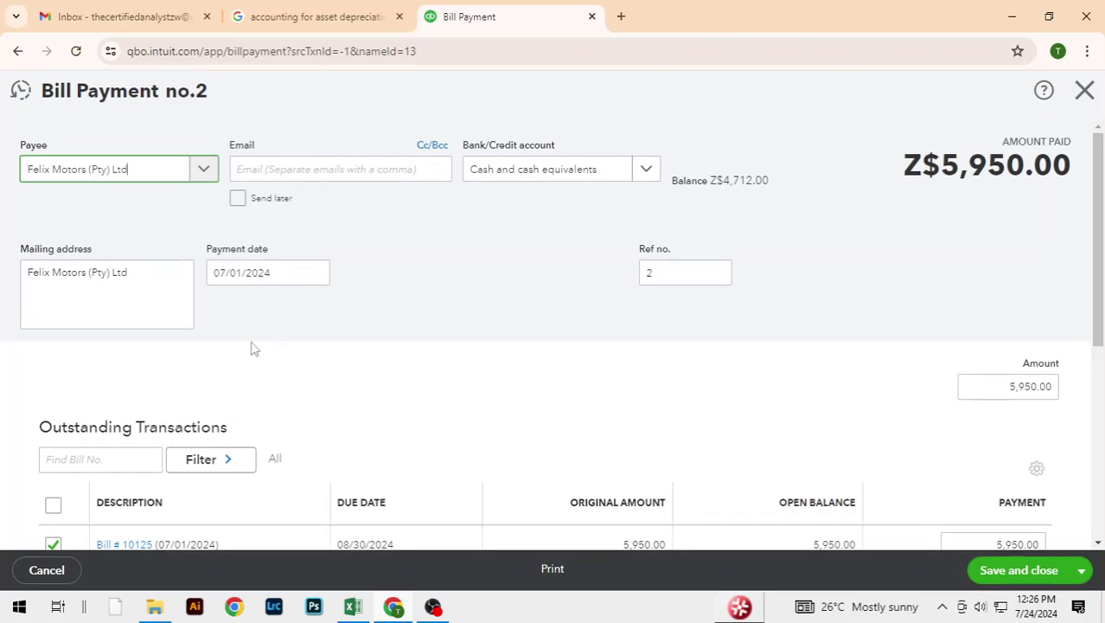
scroll(1098, 270, down, 3)
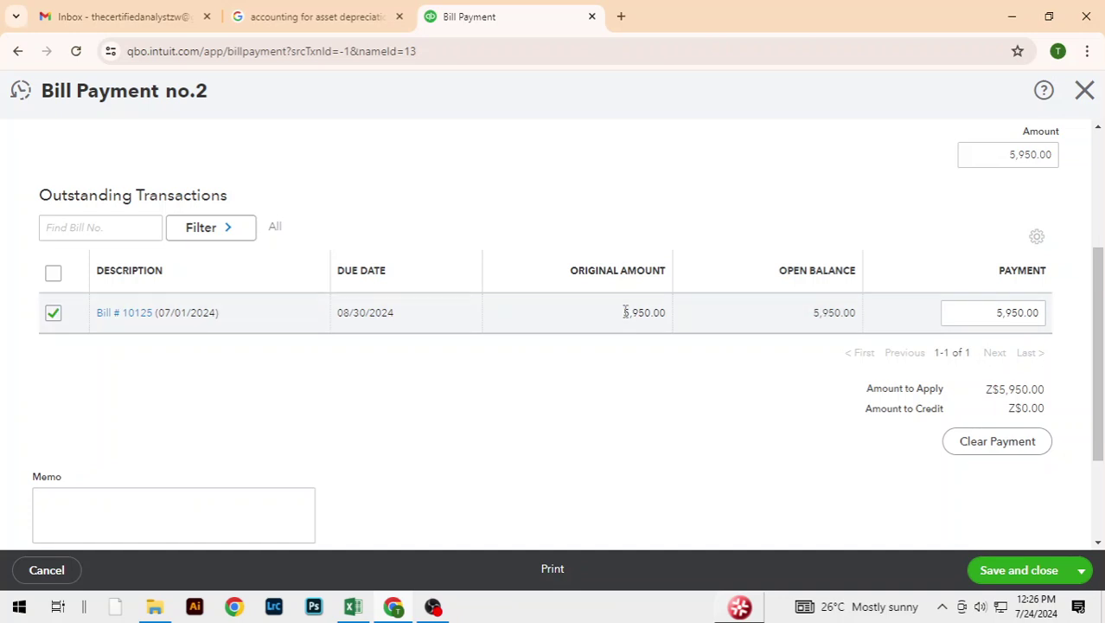
click(992, 312)
double_click(1041, 312)
click(1040, 312)
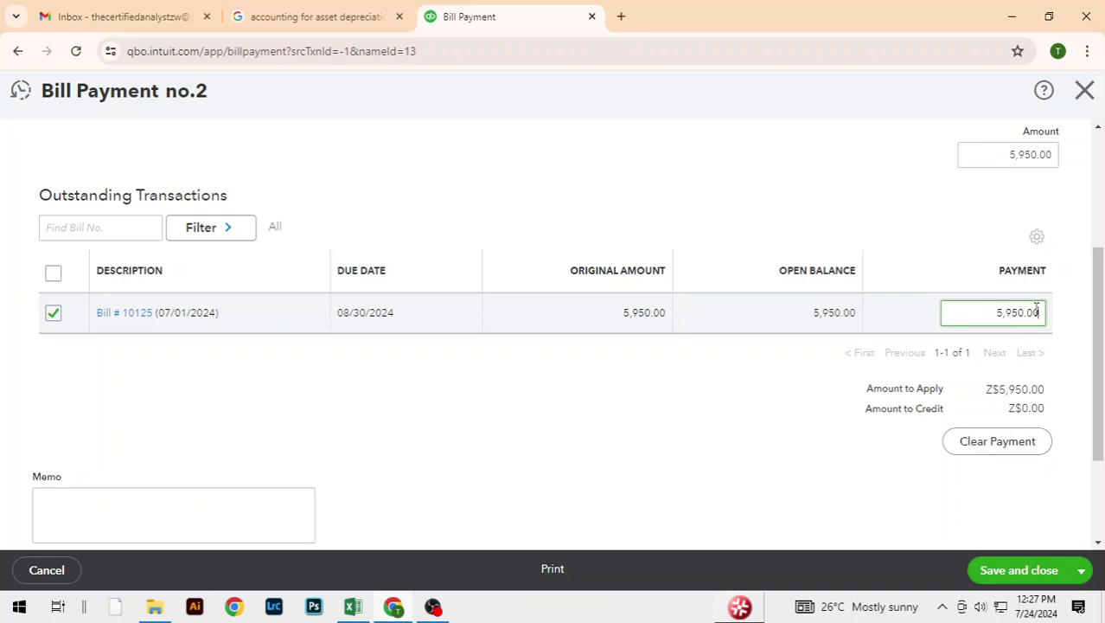
double_click(1037, 312)
key(alt+Tab)
key(alt+Tab)
key(BackSpace)
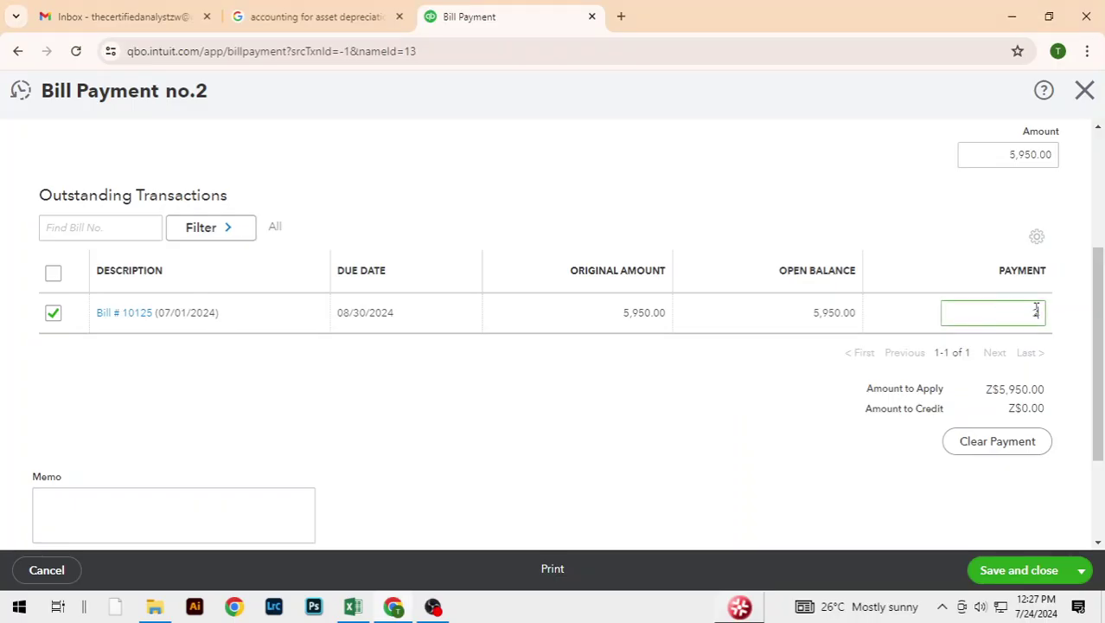
click(792, 480)
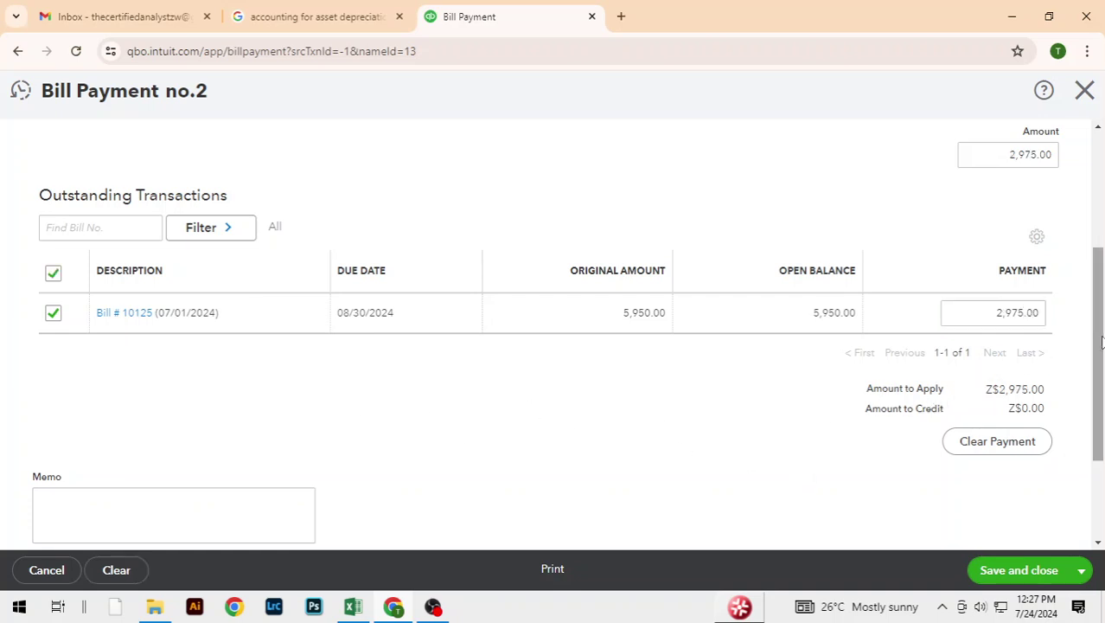
drag(1102, 343, 1101, 376)
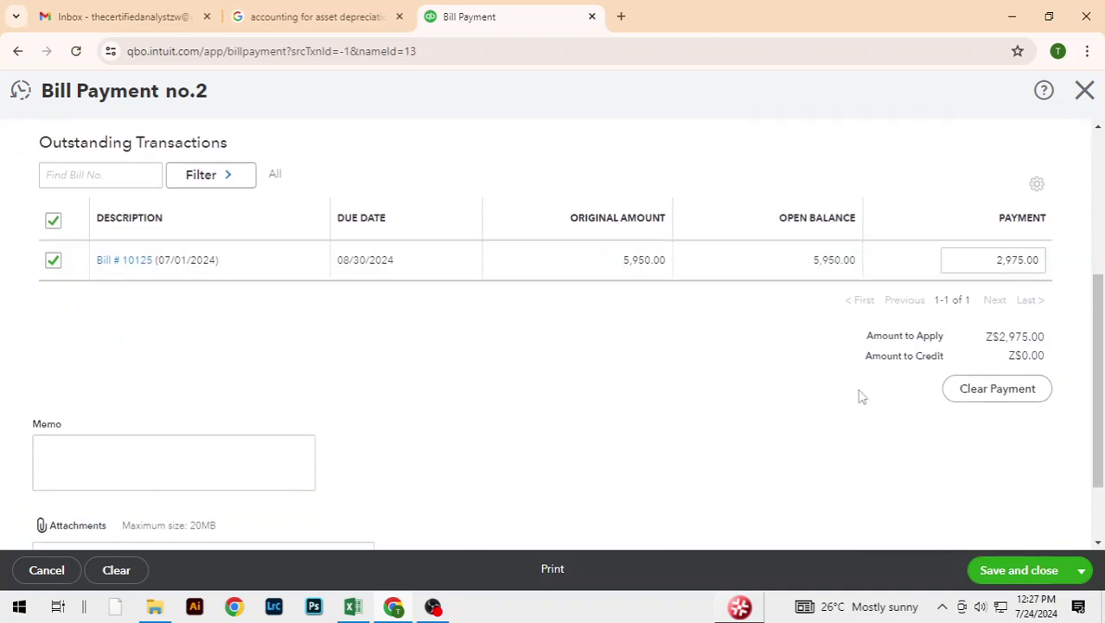
click(1017, 571)
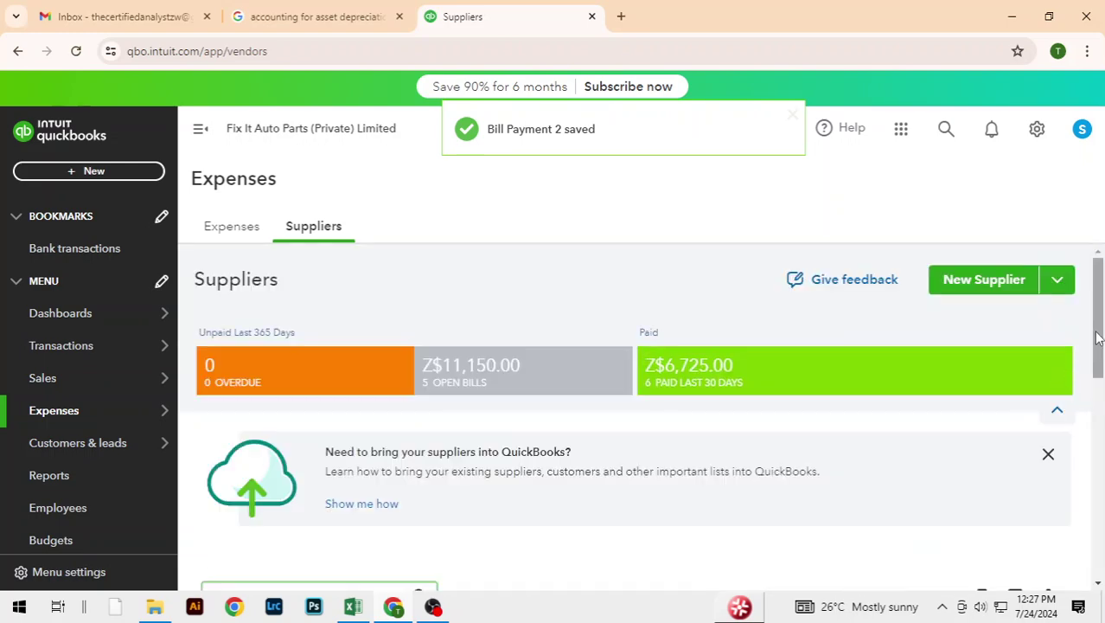
- Check Felix Motors' remaining open balance in the suppliers list
drag(1097, 337, 1102, 500)
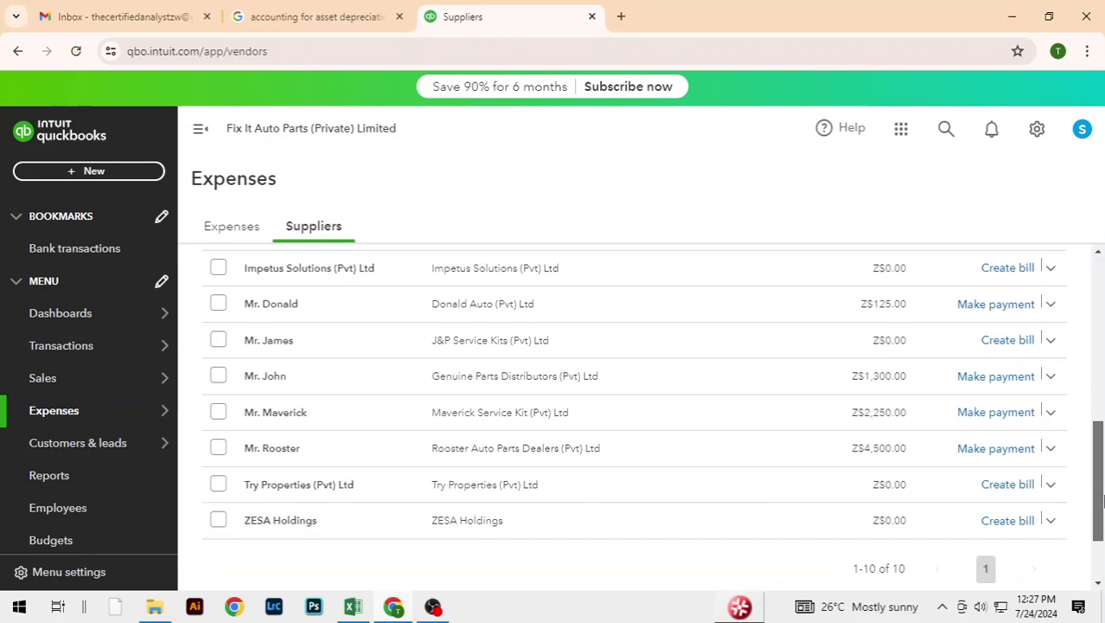
scroll(1102, 500, up, 2)
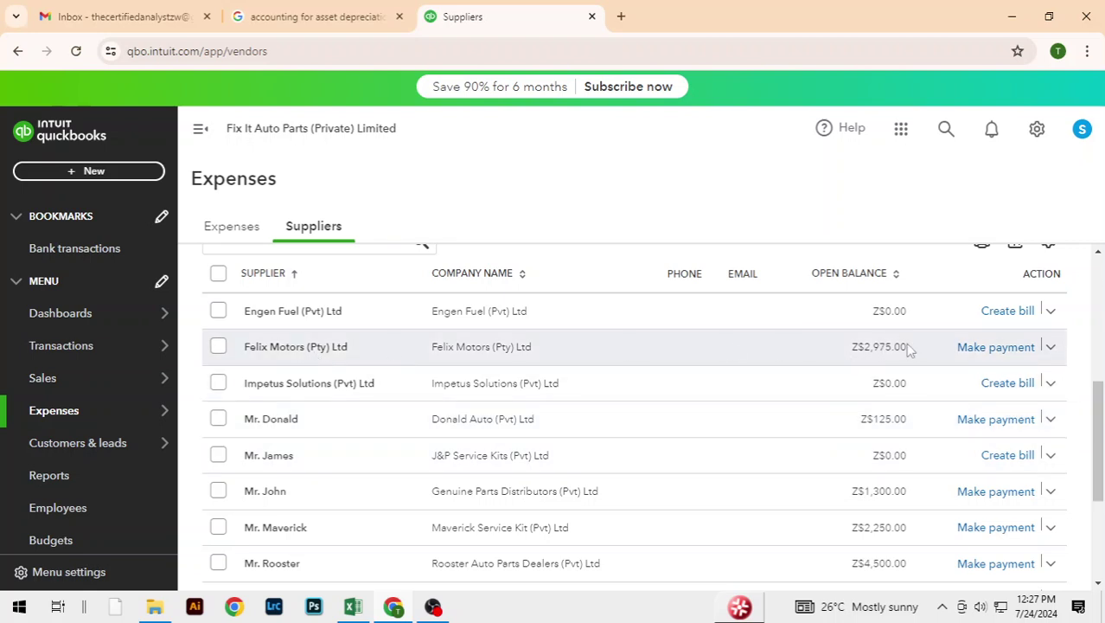
drag(1093, 425, 1100, 292)
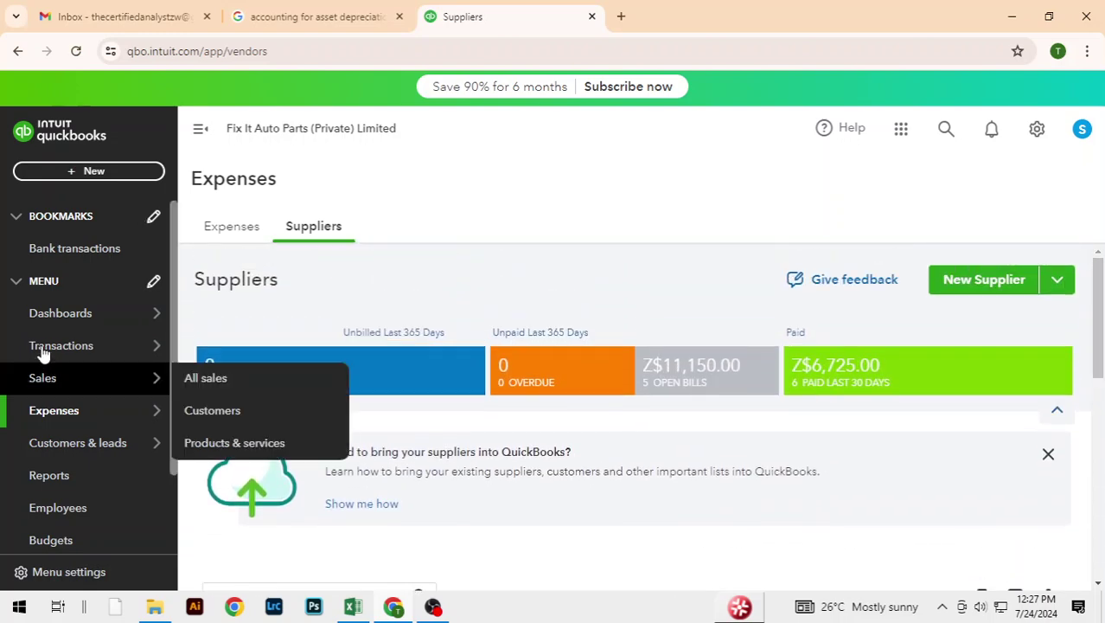
- Open the Balance Sheet report and review the cash, property, plant and equipment, and accounts payable amounts
mouse_move(73, 318)
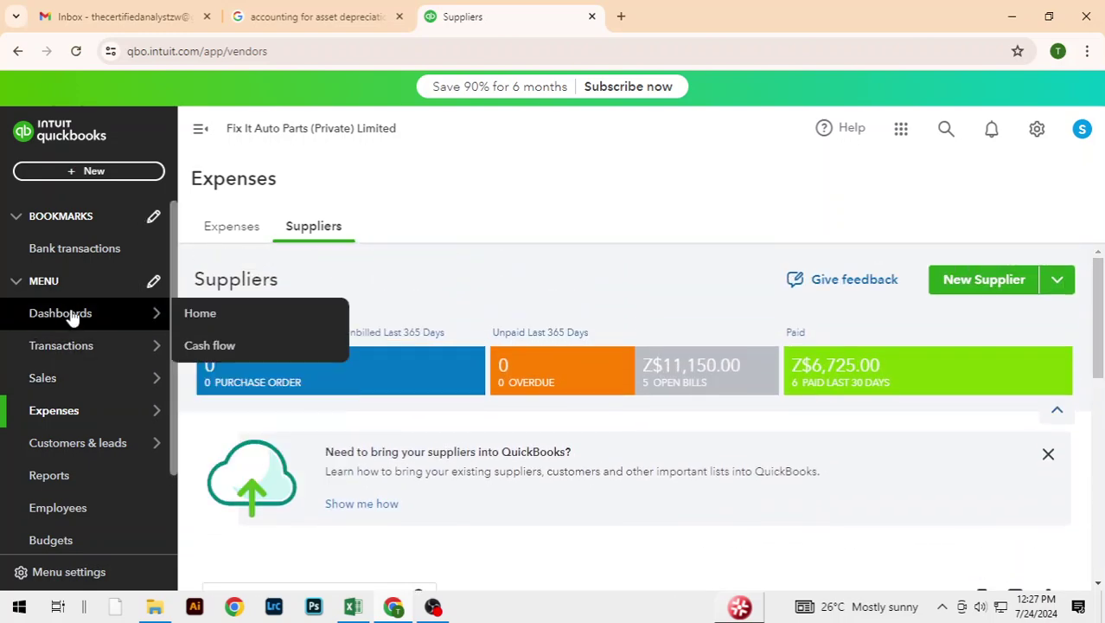
click(79, 481)
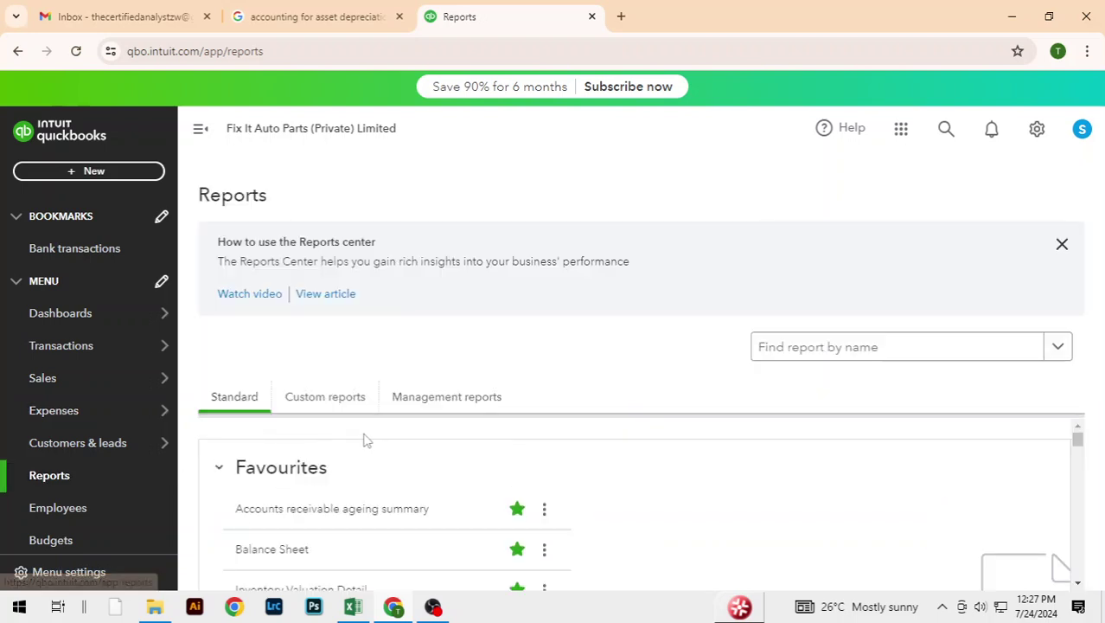
click(271, 550)
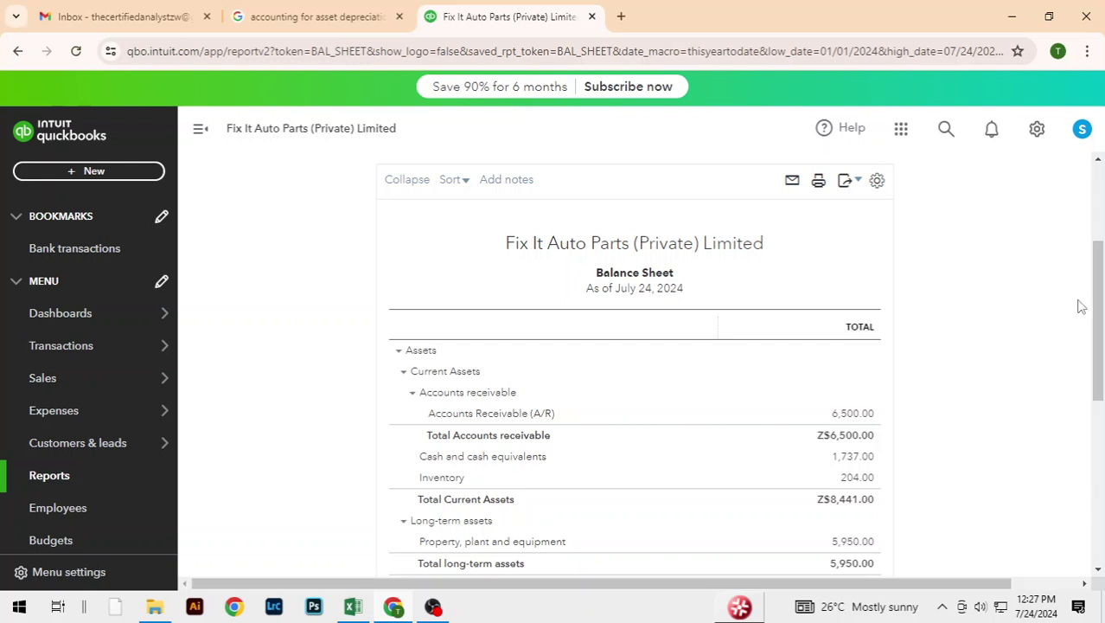
drag(1101, 285, 1103, 346)
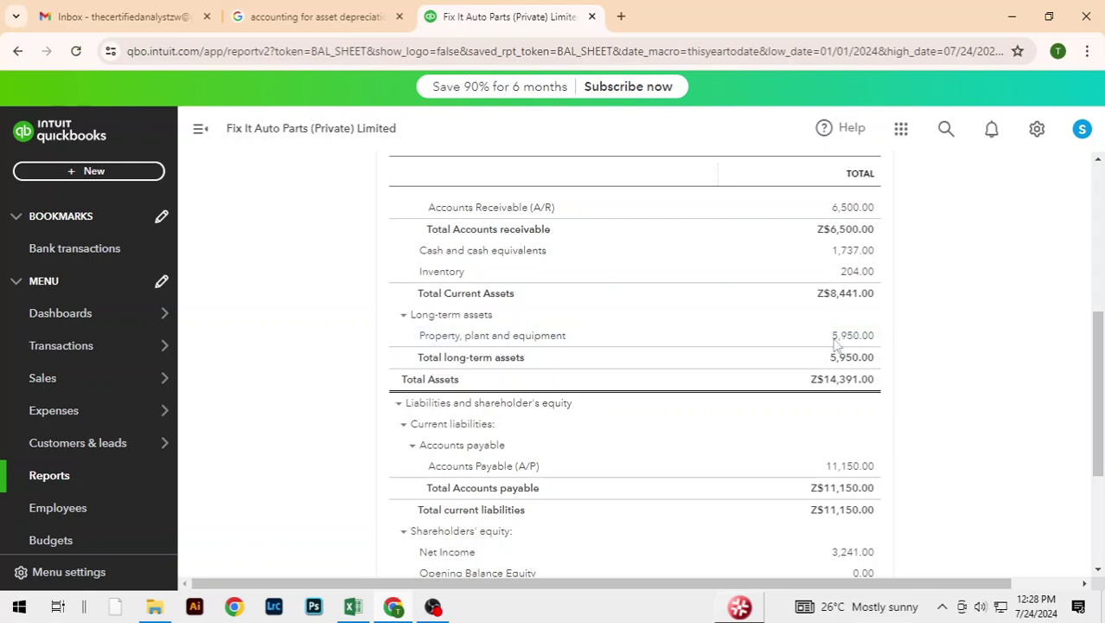
drag(1101, 368, 1102, 331)
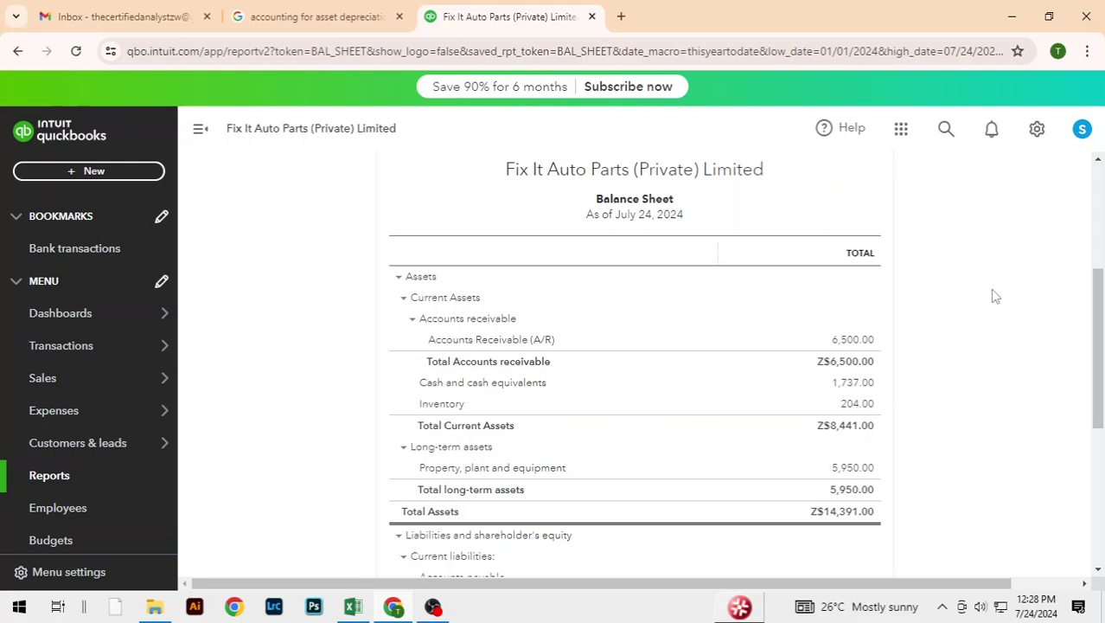